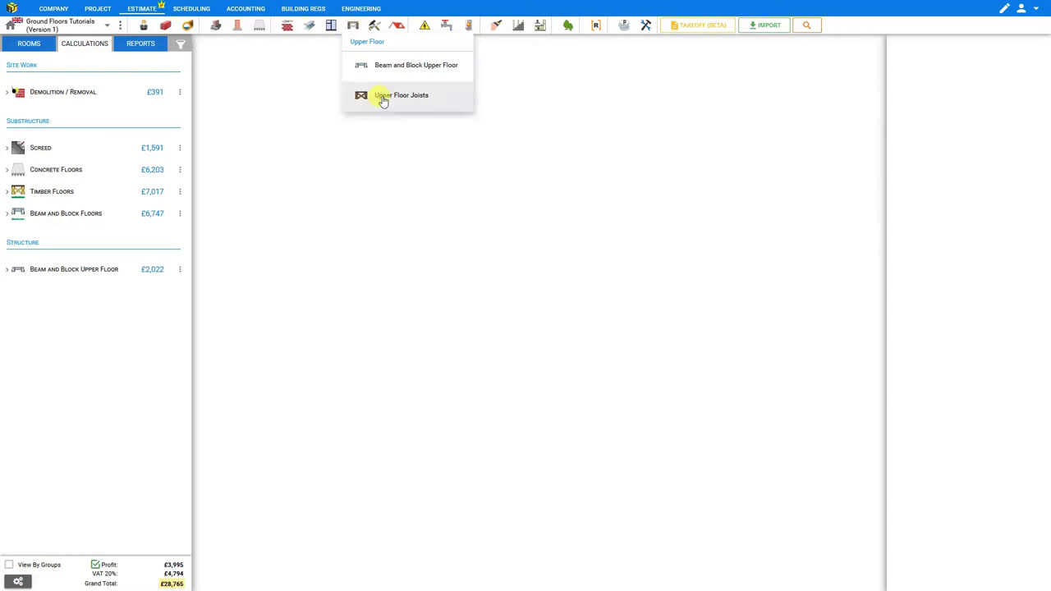
Choose Upper Floor Joists from the Upper Floor calculations menu to start a module titled Floor.
left_click(383, 97)
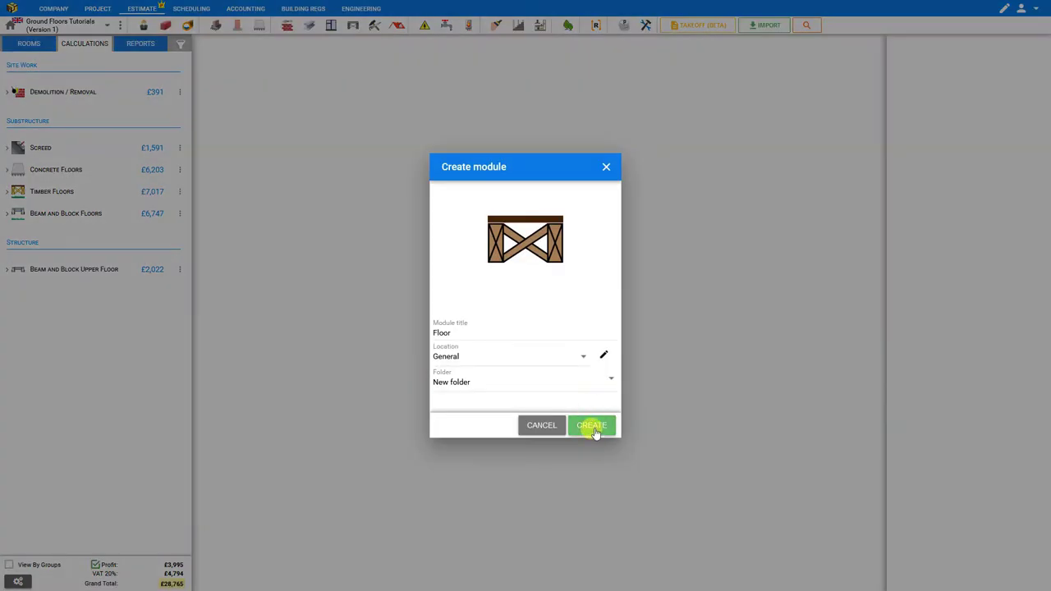
Create the Floor module and rotate its full-screen 3D sketch to show the whole floor.
left_click(592, 425)
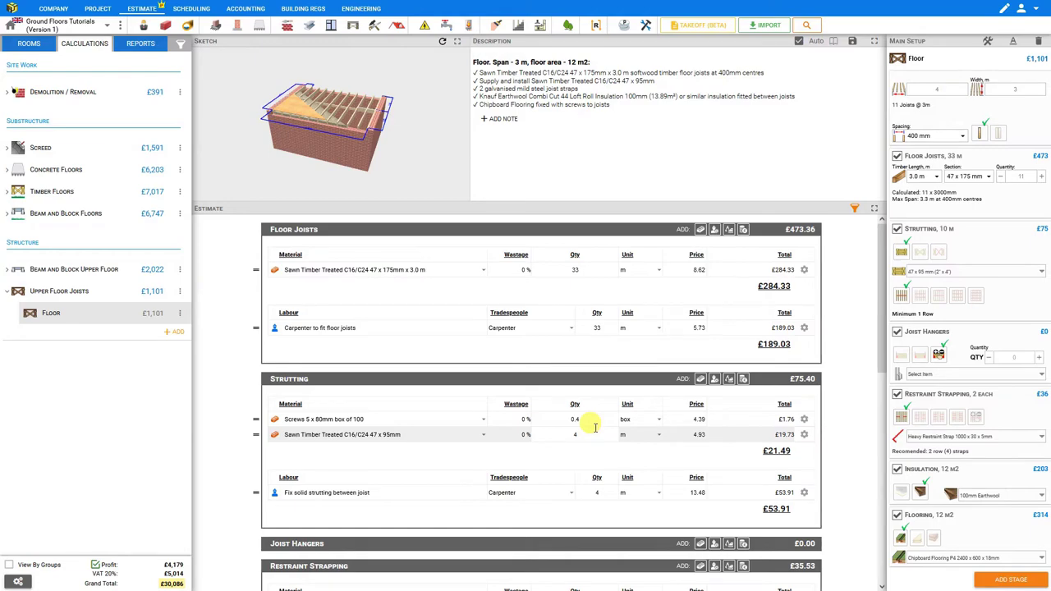
left_click(457, 47)
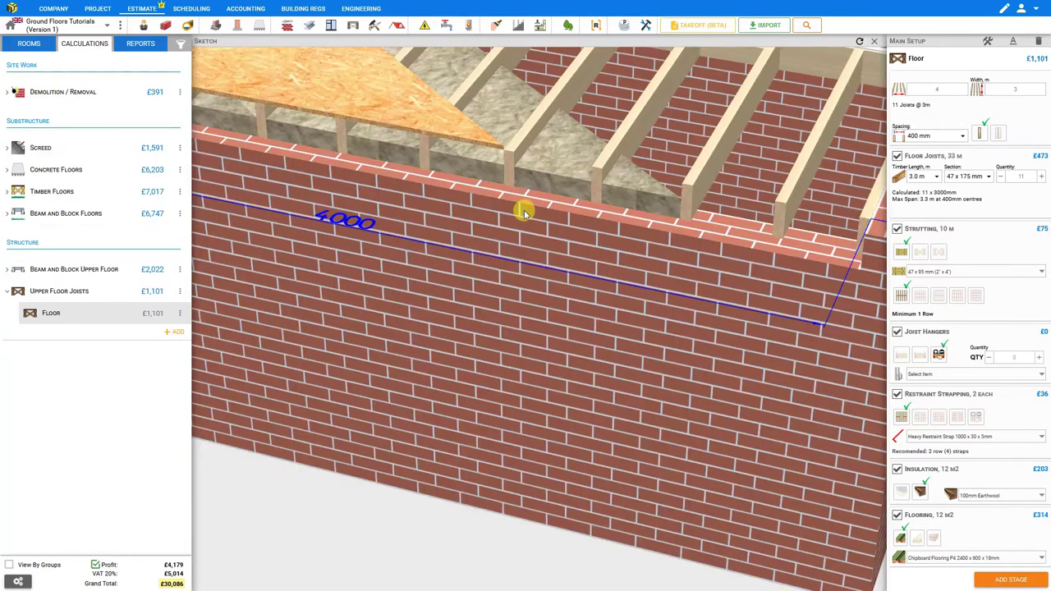
mouse_move(523, 209)
left_mouse_down()
mouse_move(526, 336)
mouse_move(544, 436)
mouse_move(633, 469)
mouse_move(642, 510)
mouse_move(573, 502)
mouse_move(590, 515)
mouse_move(648, 507)
mouse_move(726, 219)
left_mouse_up()
Set the floor length to 5 m and the width to 4 m.
left_click(947, 89)
left_click(947, 89)
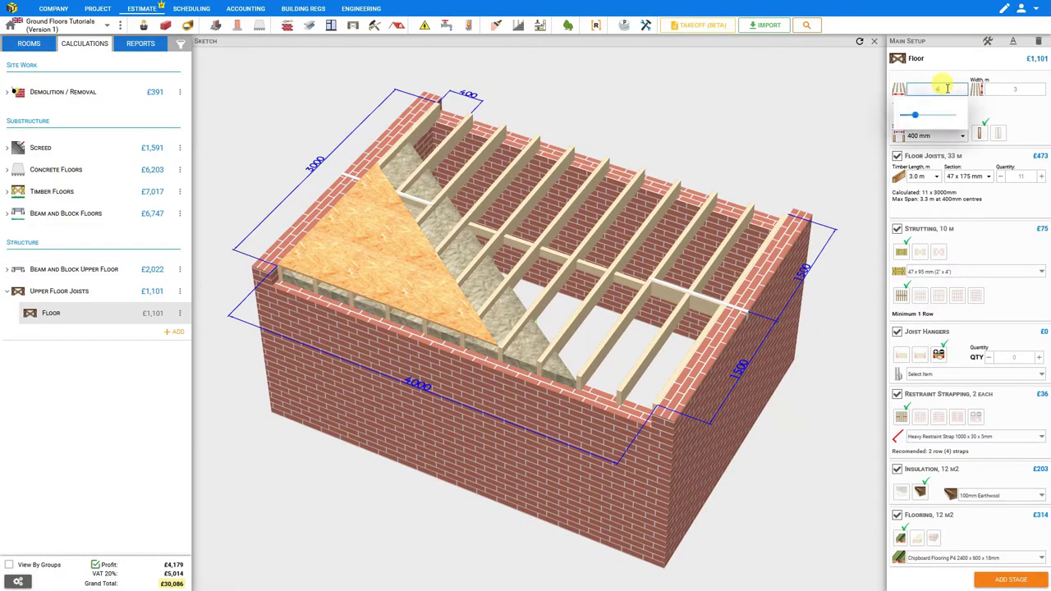
left_click_drag(915, 115, 931, 121)
left_click(939, 87)
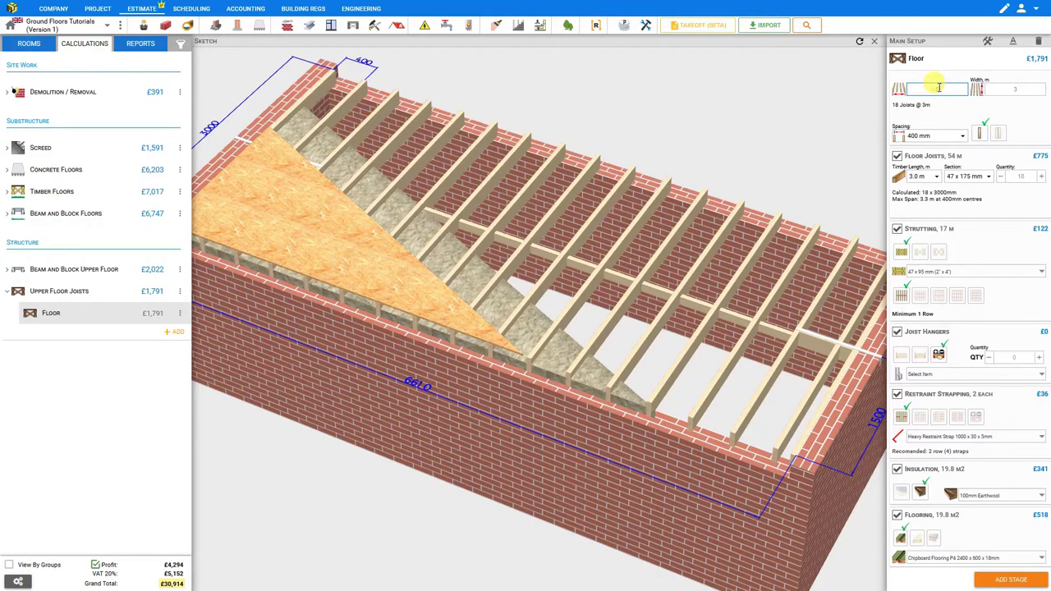
type("5")
key("Return")
left_click(1024, 85)
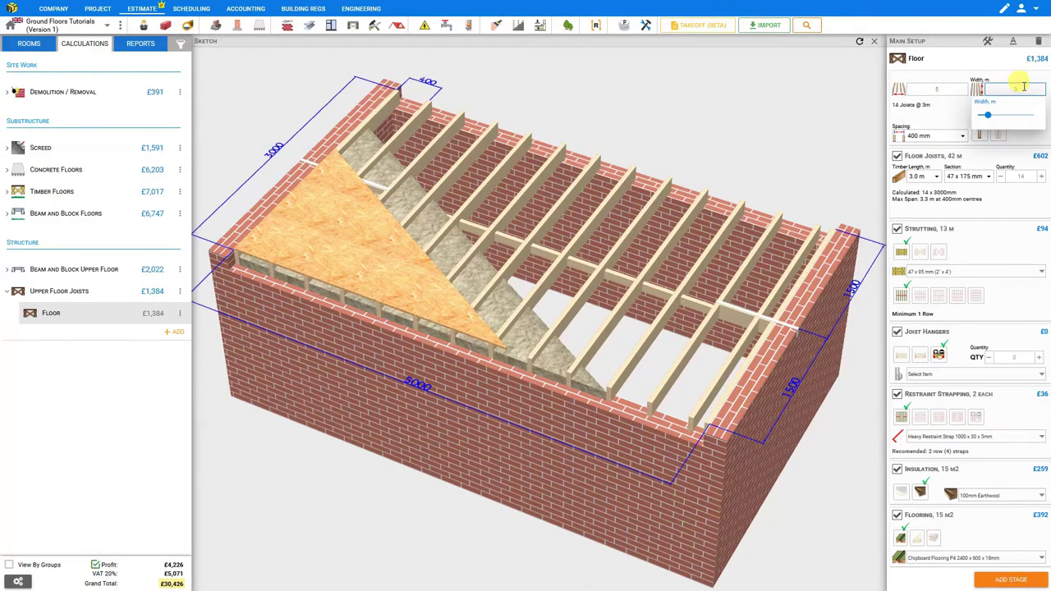
type("4")
key("Return")
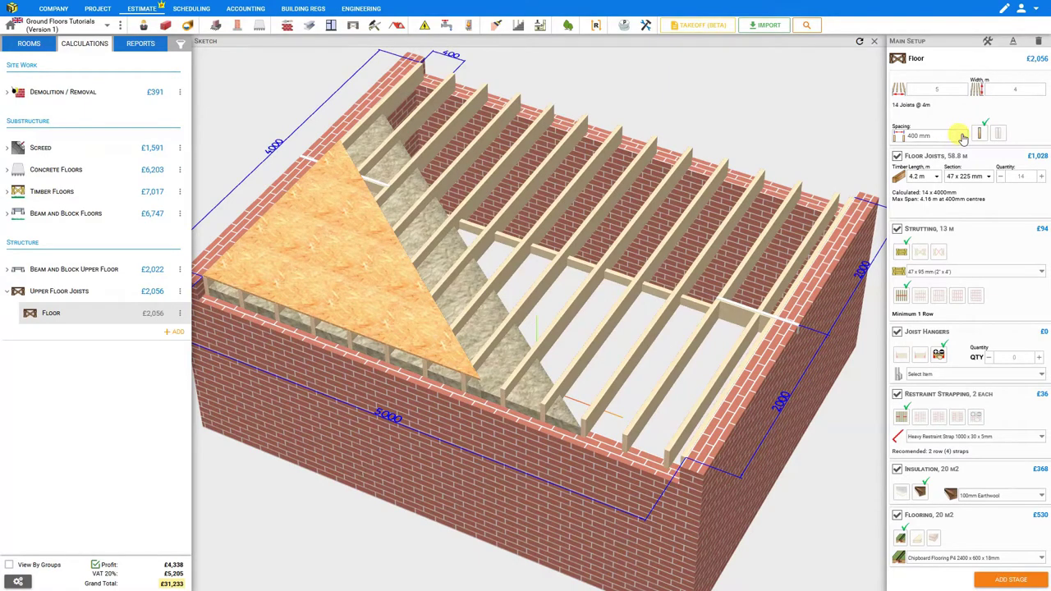
Try 300 and 600 mm joist spacing, settle on 400 mm, and keep single joists.
left_click(962, 136)
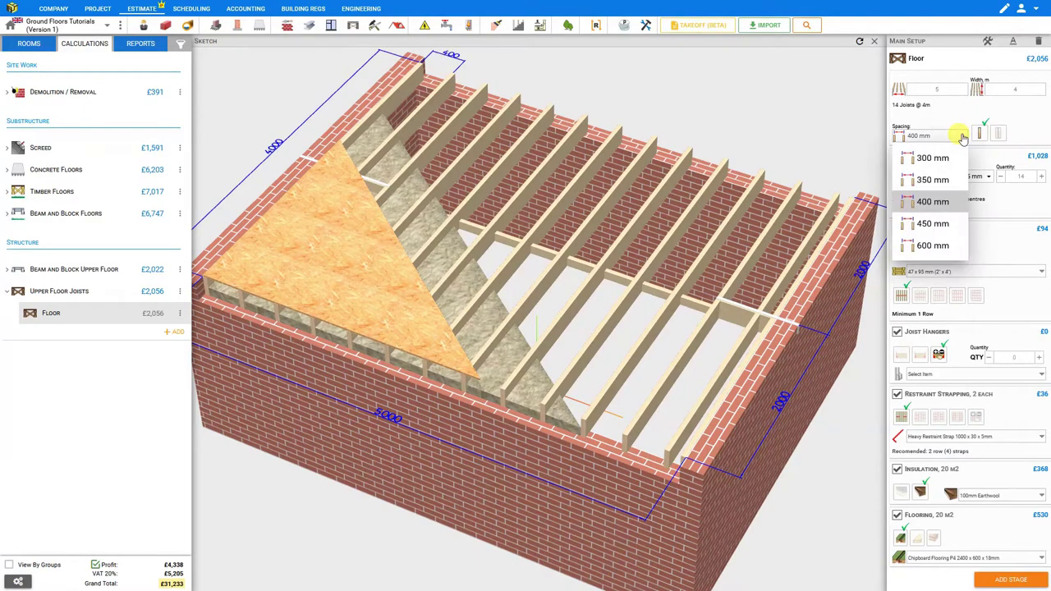
left_click(929, 160)
left_click(936, 136)
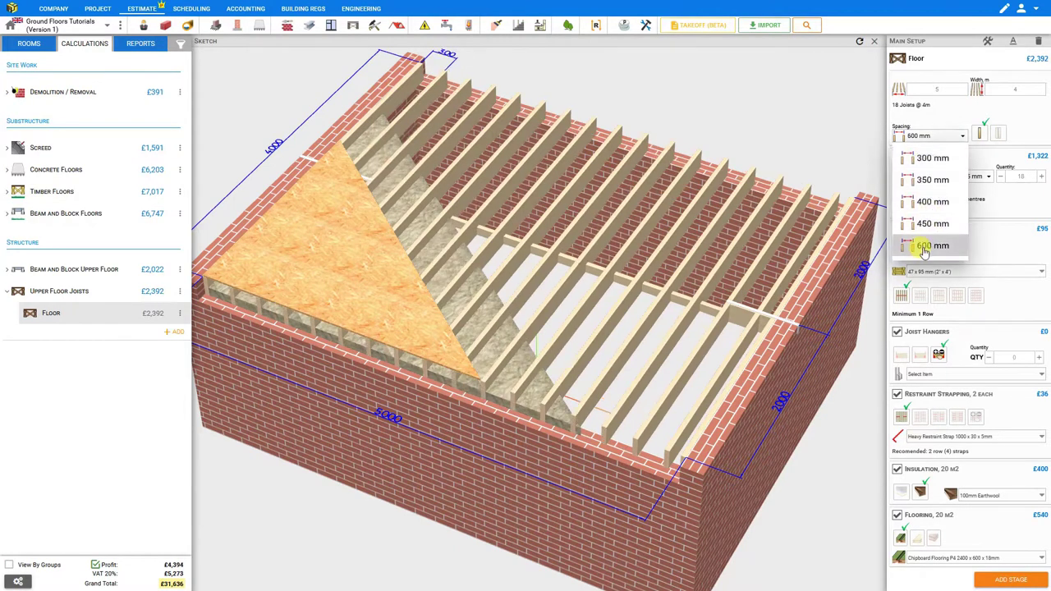
left_click(923, 249)
left_click(939, 134)
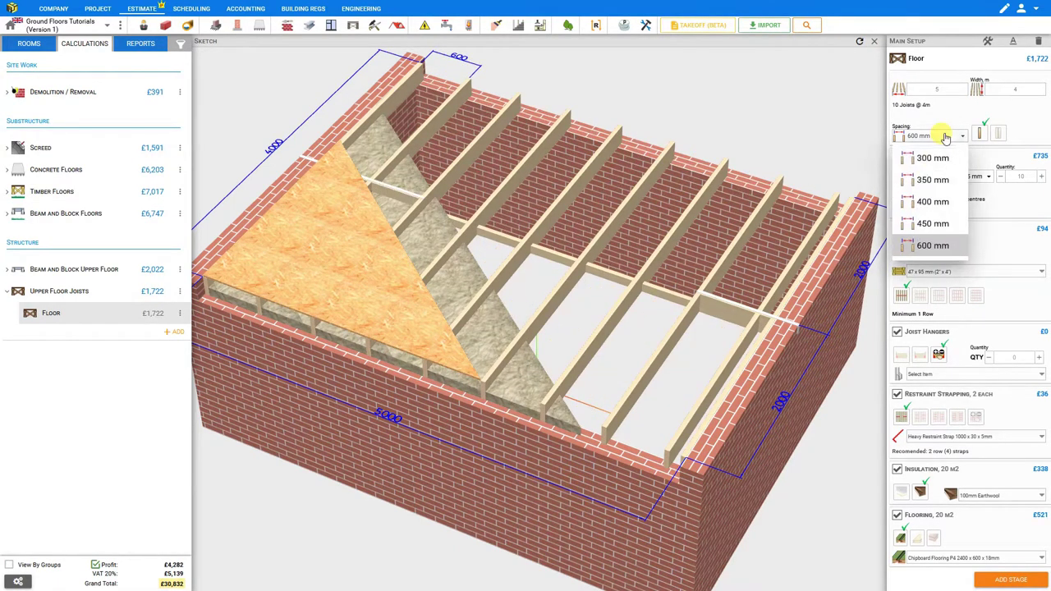
left_click(929, 202)
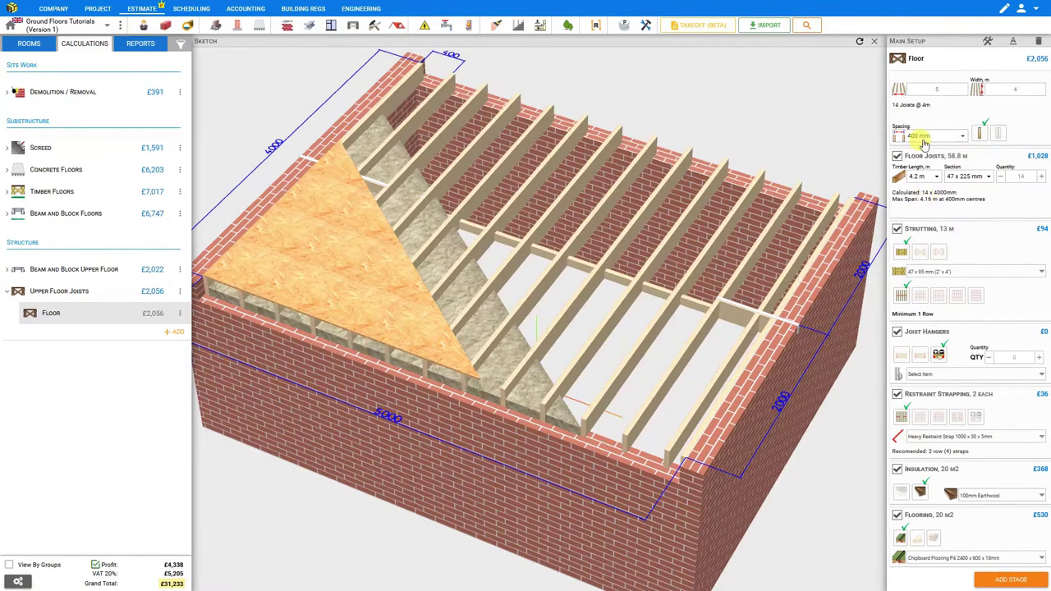
left_click(999, 134)
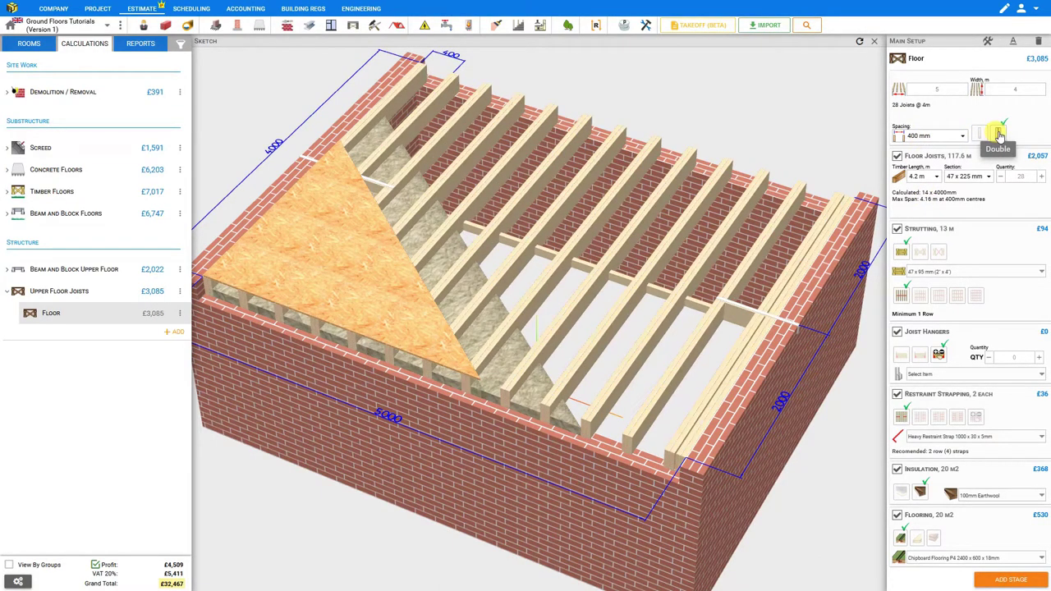
left_click(982, 134)
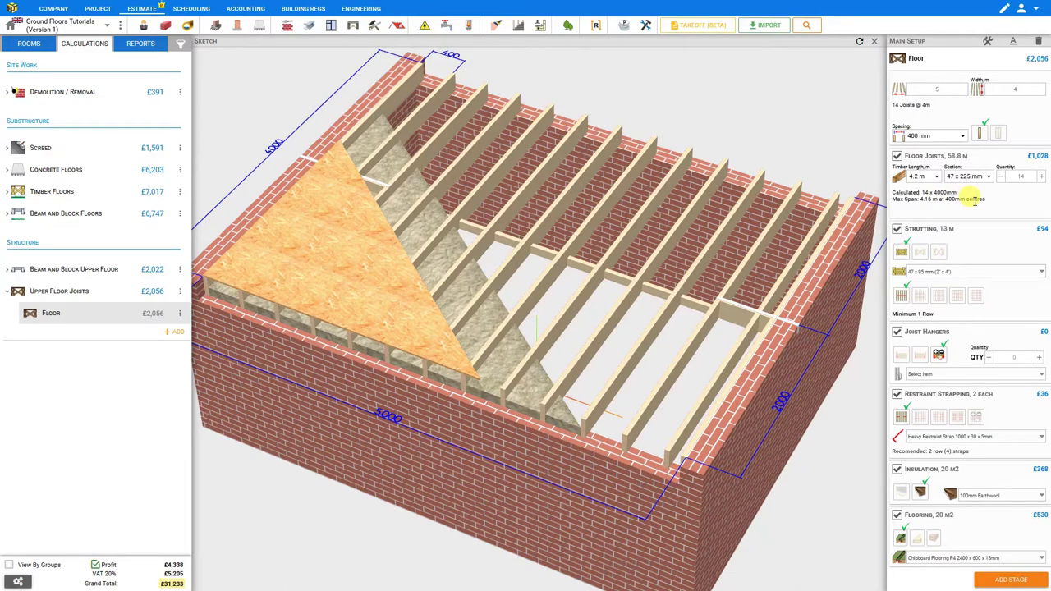
Keep 4.2 m, 47 x 225 mm joists after trying 75 x 225 mm, and raise quantity to 16.
left_click(938, 177)
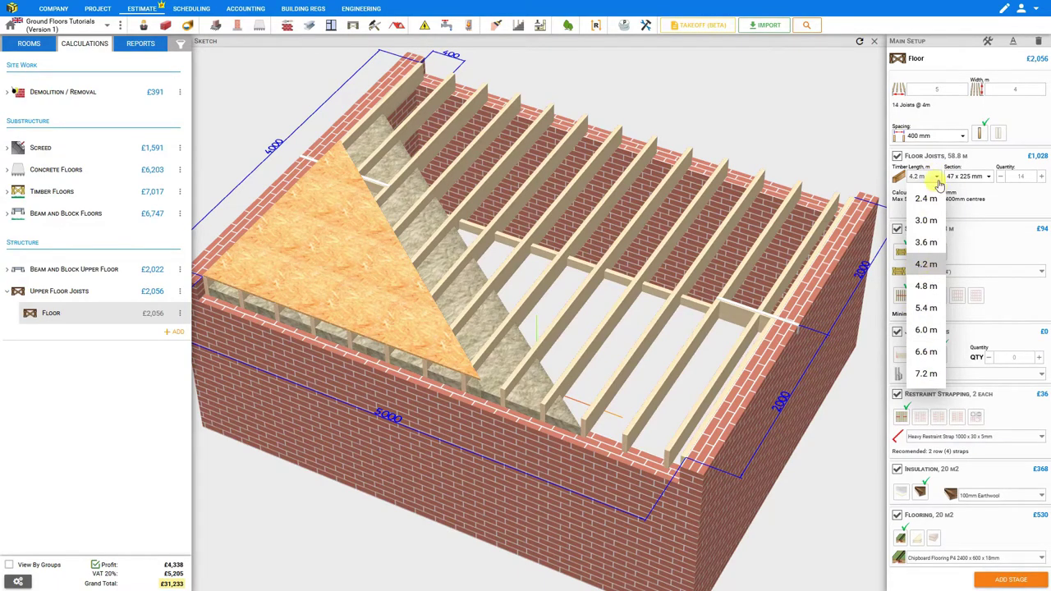
left_click(992, 178)
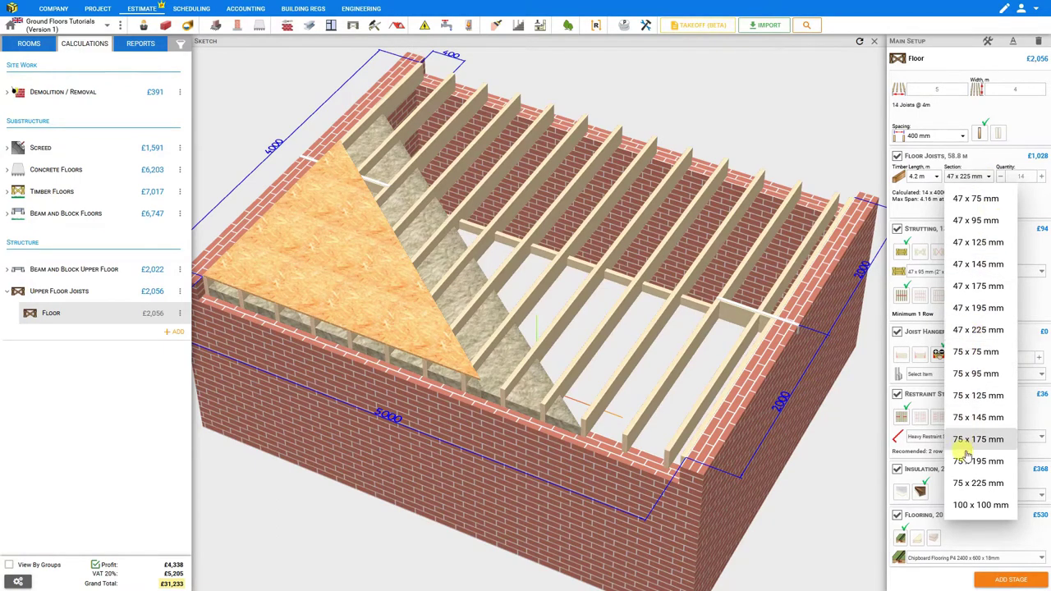
left_click(971, 485)
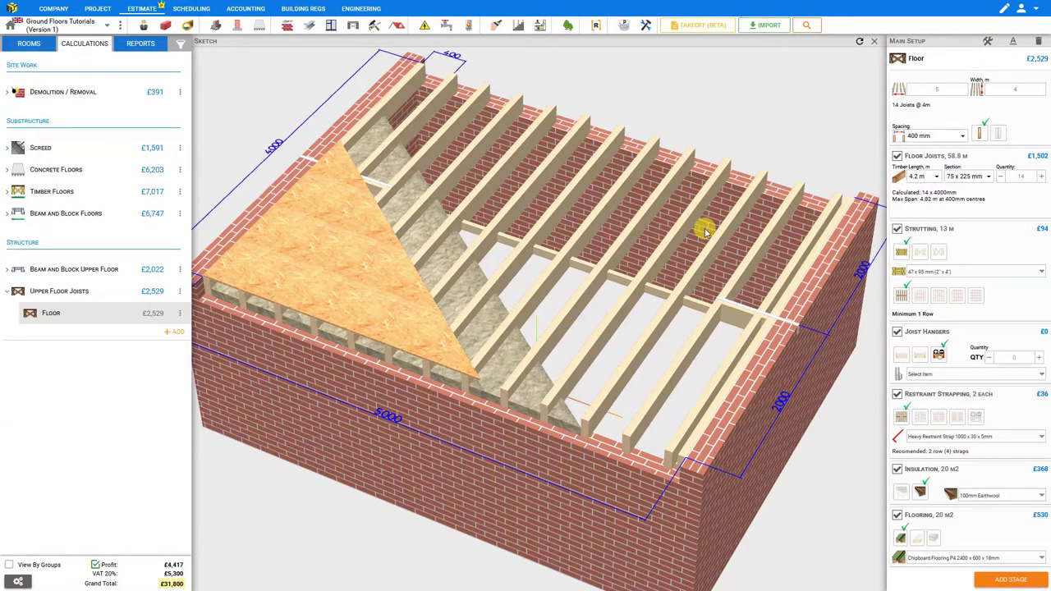
left_click(989, 178)
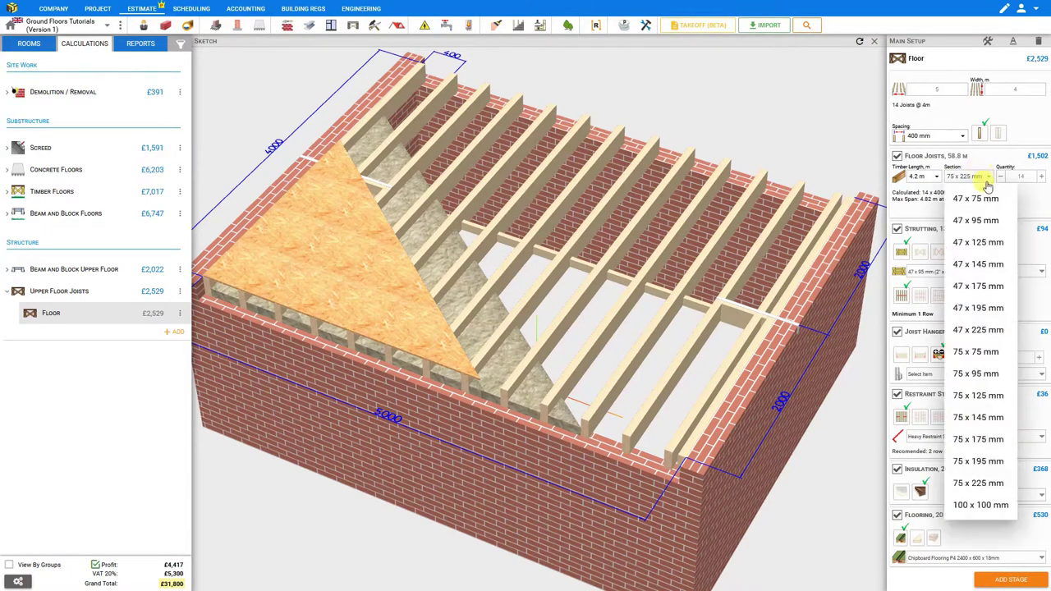
left_click(989, 333)
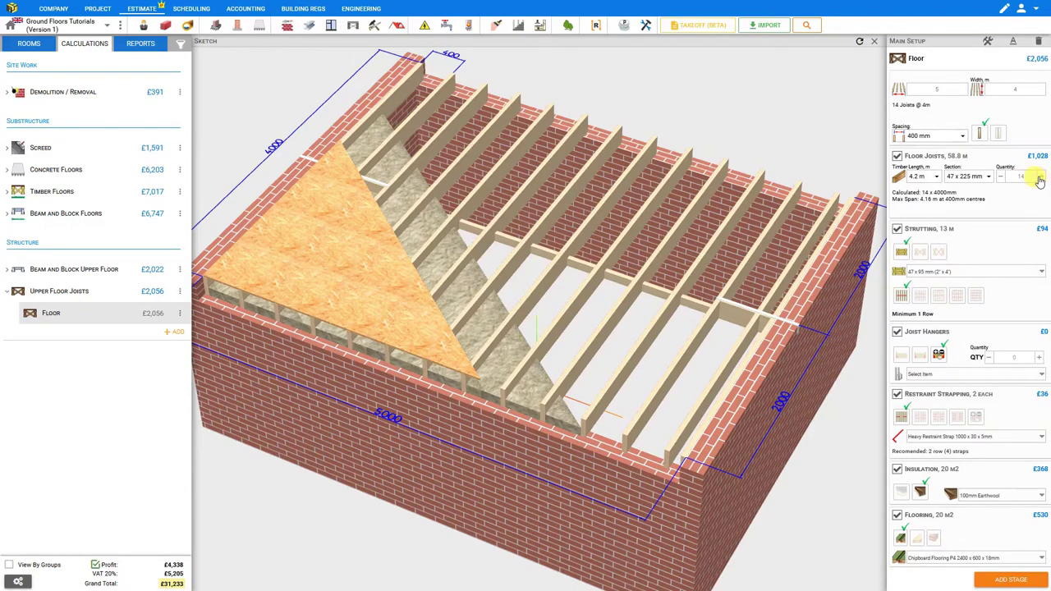
left_click(1040, 177)
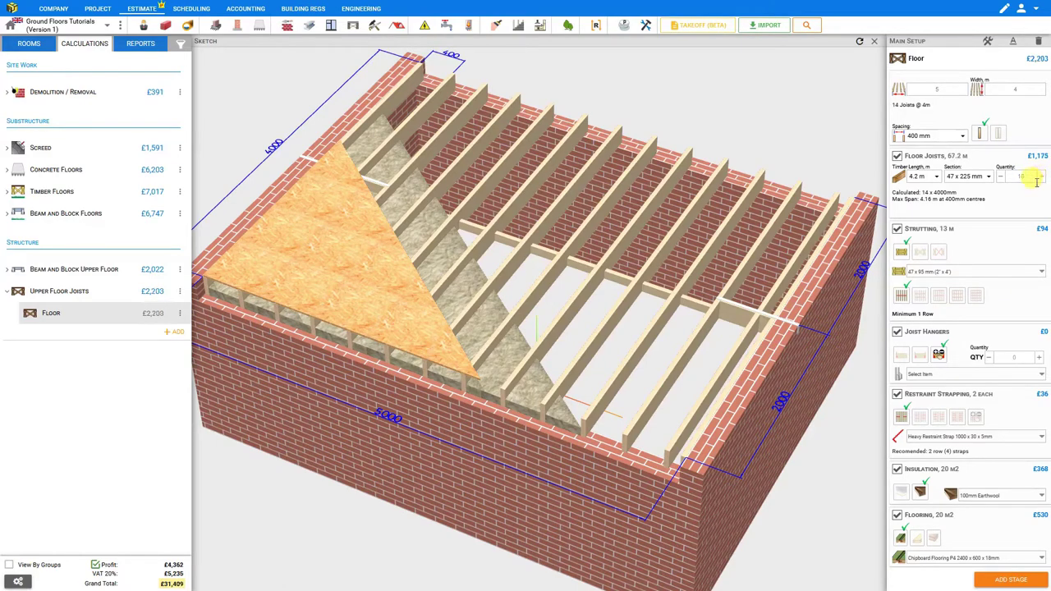
Switch the strutting from timber to metal herringbone and show its strut sizes.
left_click(919, 253)
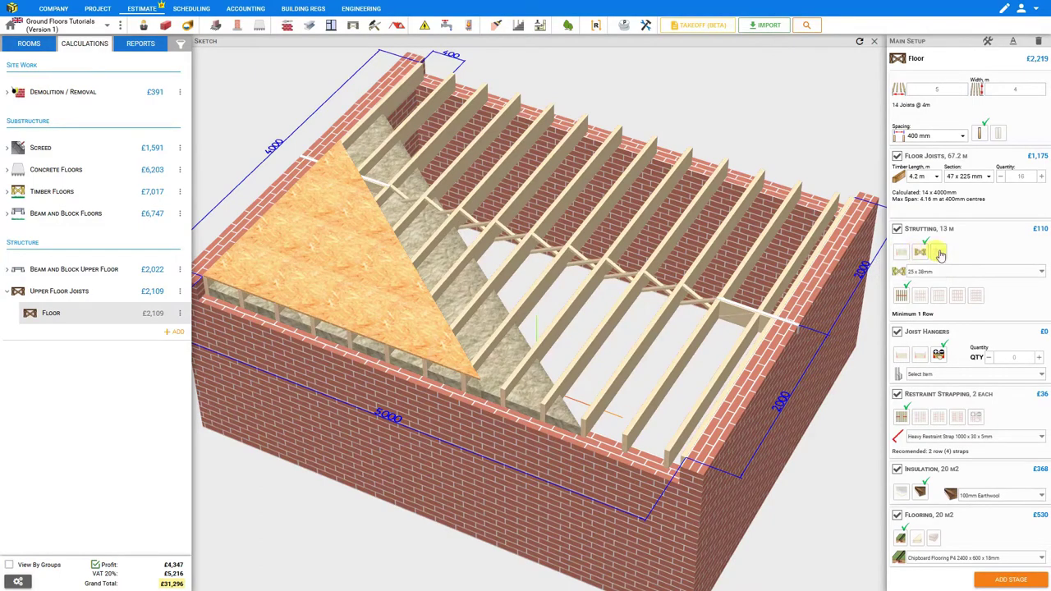
left_click(939, 252)
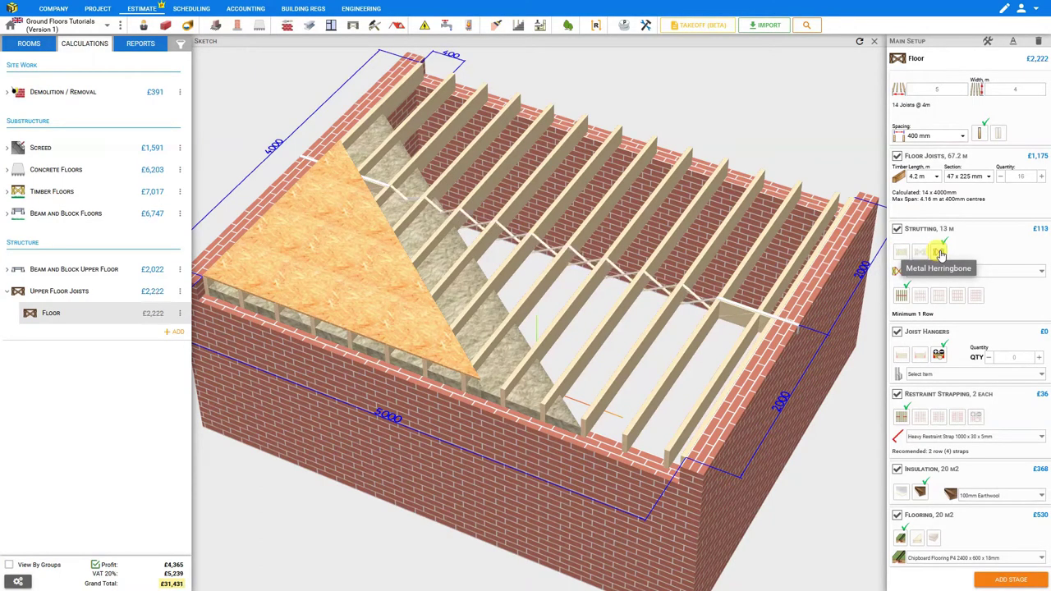
left_click(969, 273)
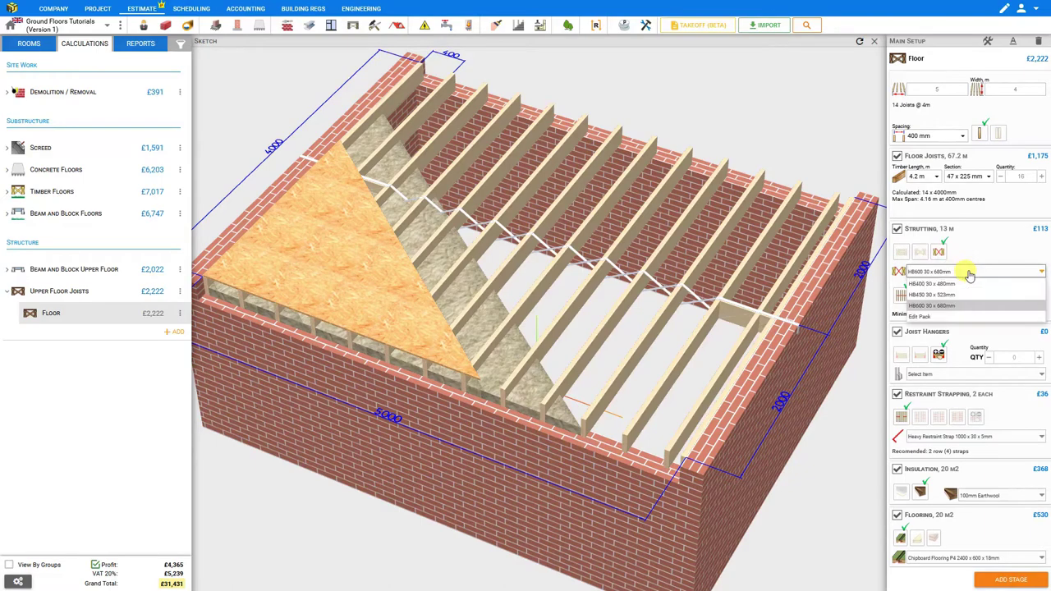
Open the Joist Strut pack, cancel adding a new material, and close the pack.
left_click(924, 319)
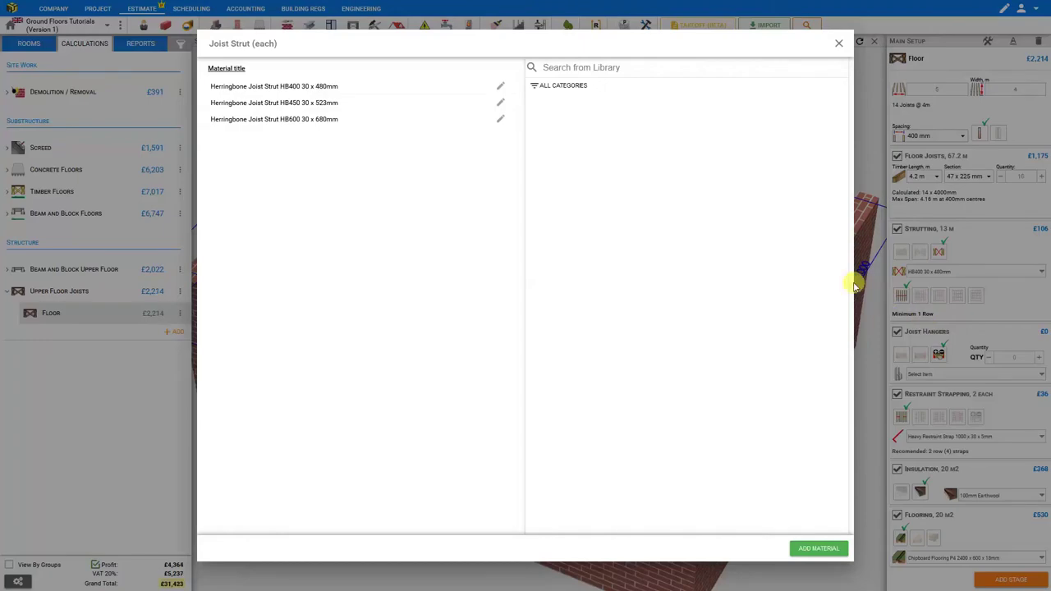
left_click(621, 67)
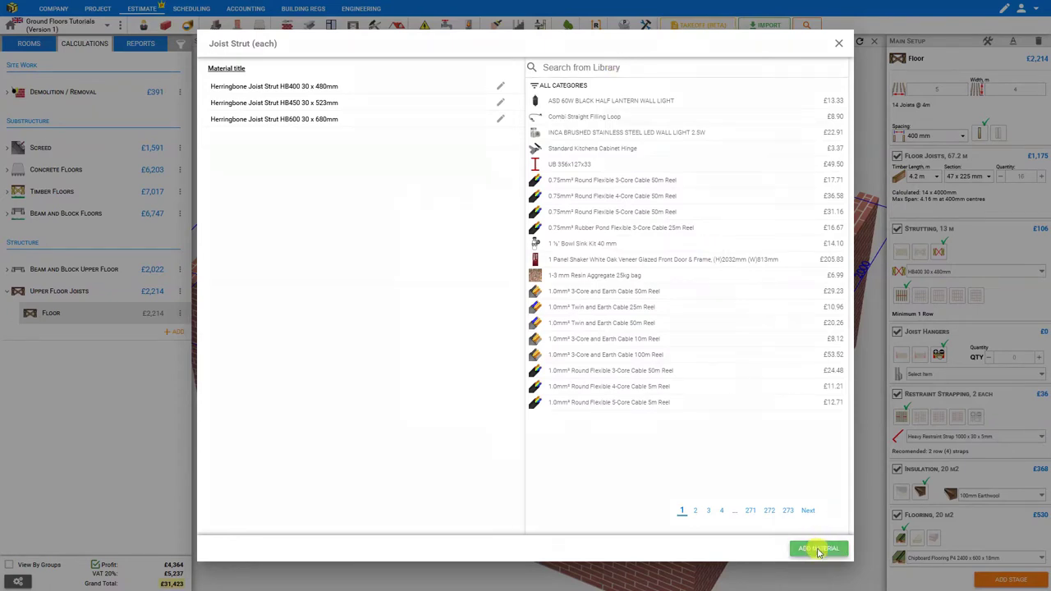
left_click(818, 548)
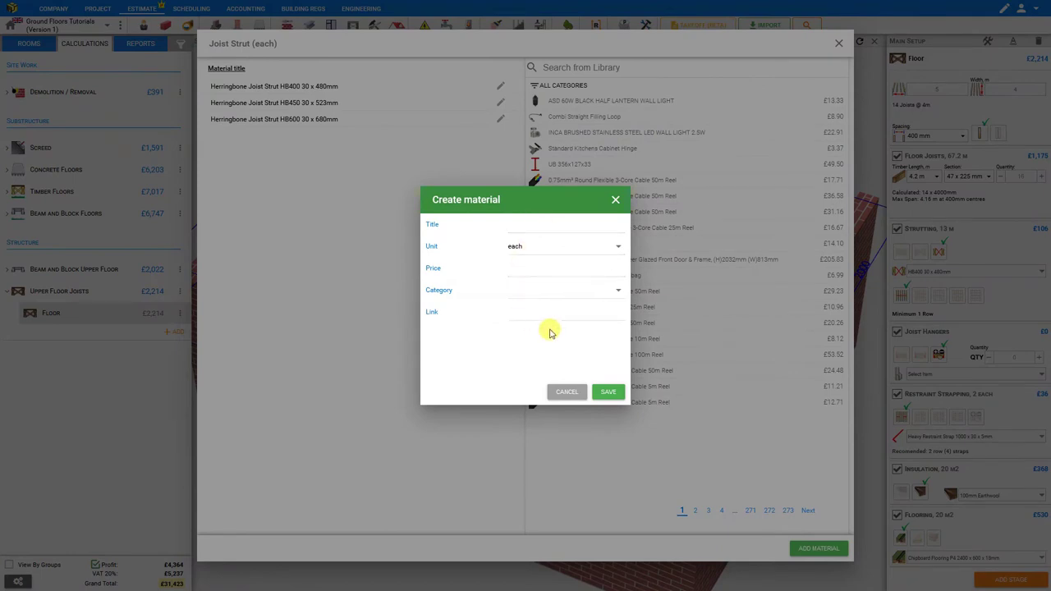
left_click(567, 392)
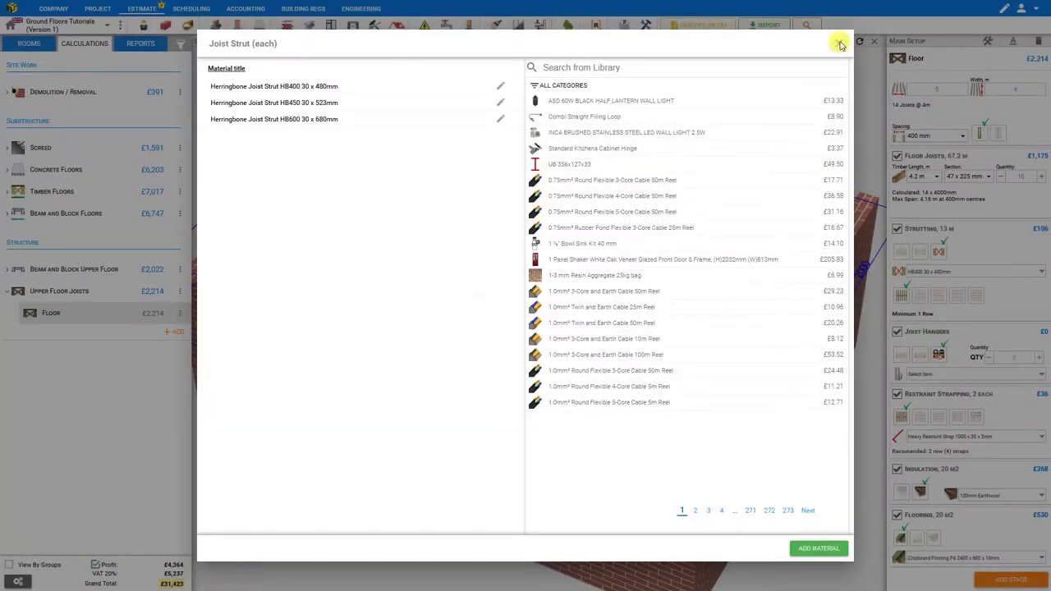
left_click(837, 41)
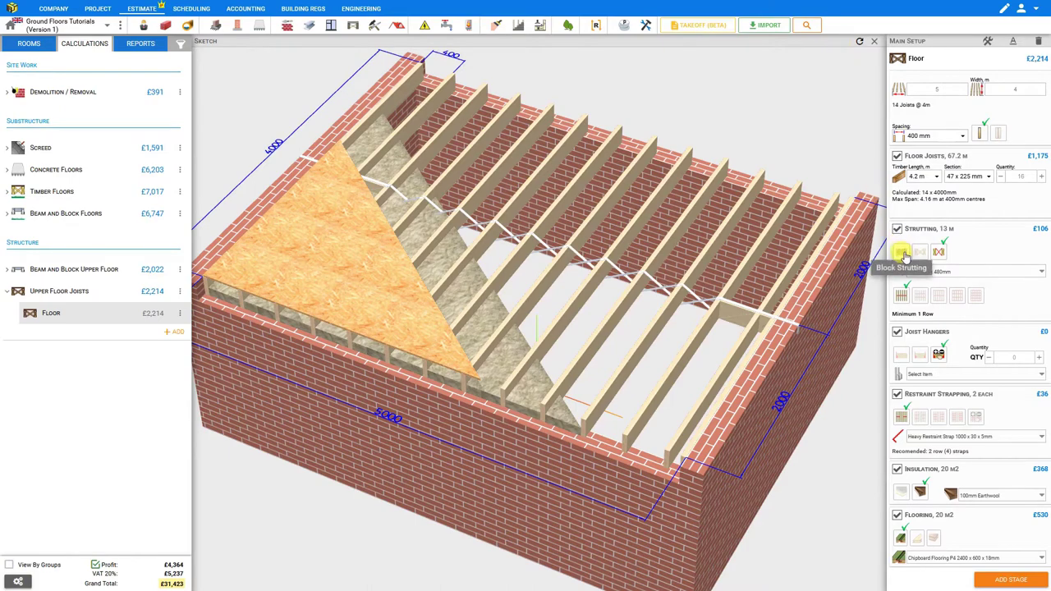
Switch the strutting to block strutting in 47 x 95 mm (2" x 4") timber.
left_click(902, 253)
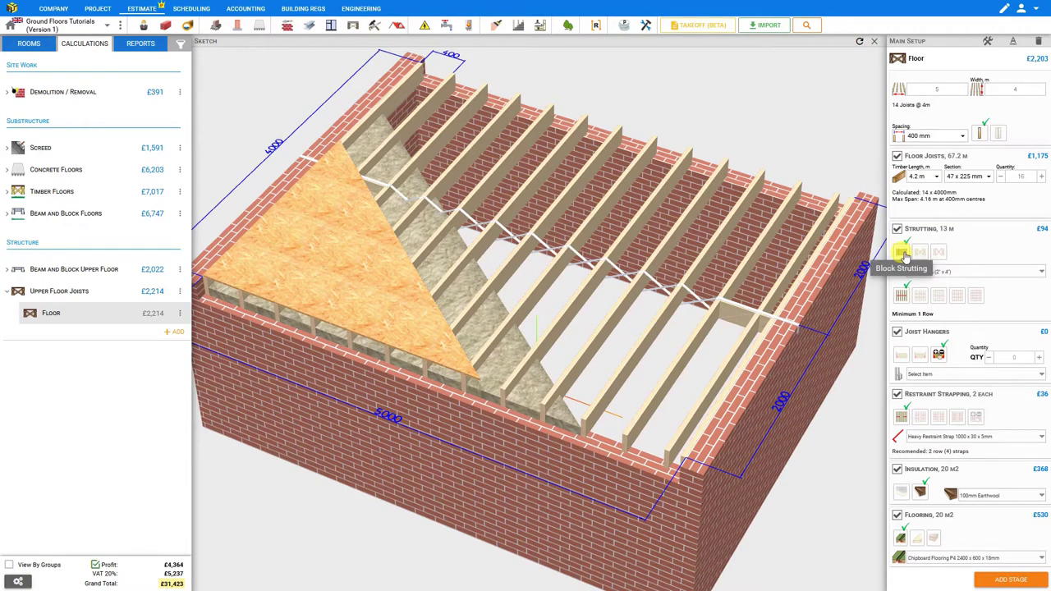
left_click(967, 273)
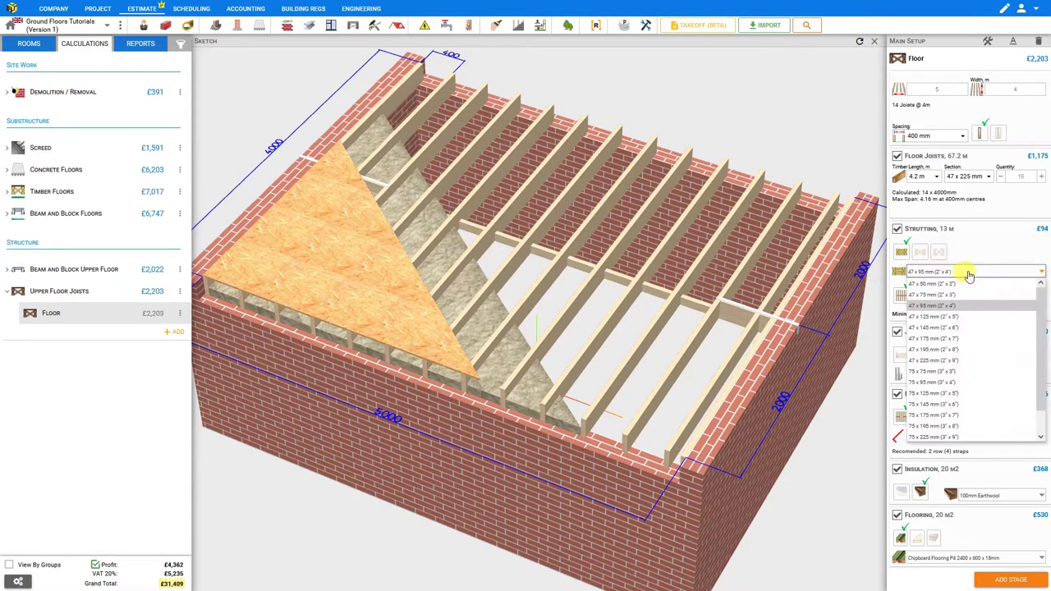
left_click(941, 306)
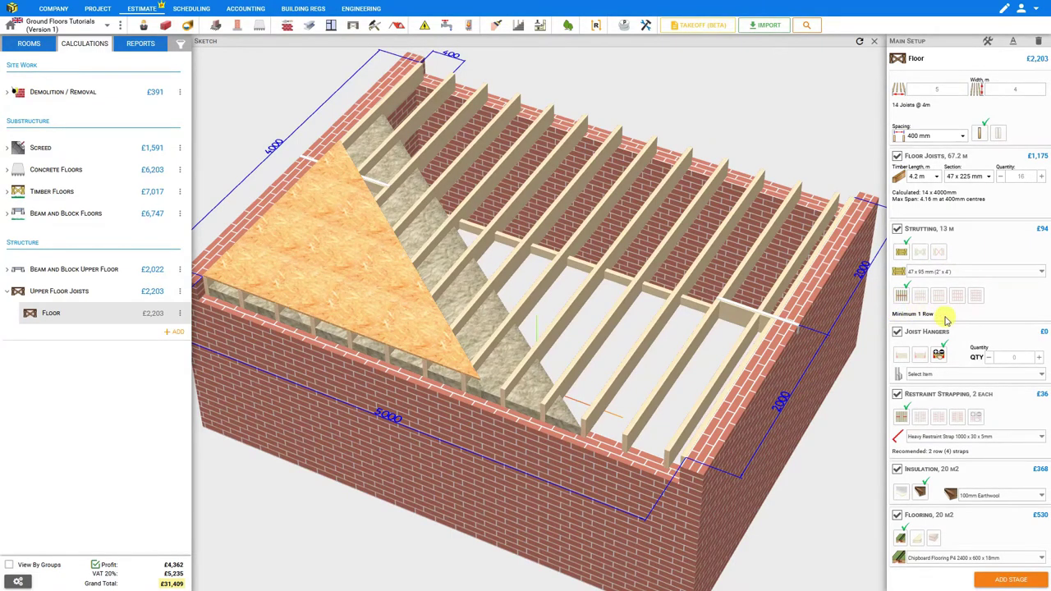
left_click(1016, 87)
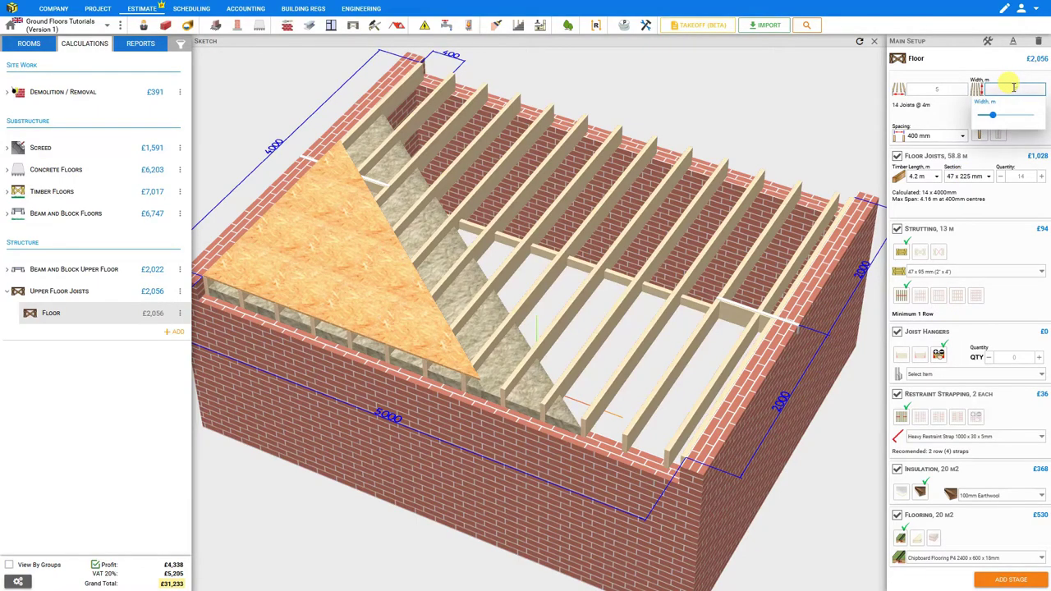
Test a 7 m floor width with four and five strutting rows, then restore 4 m.
type("7")
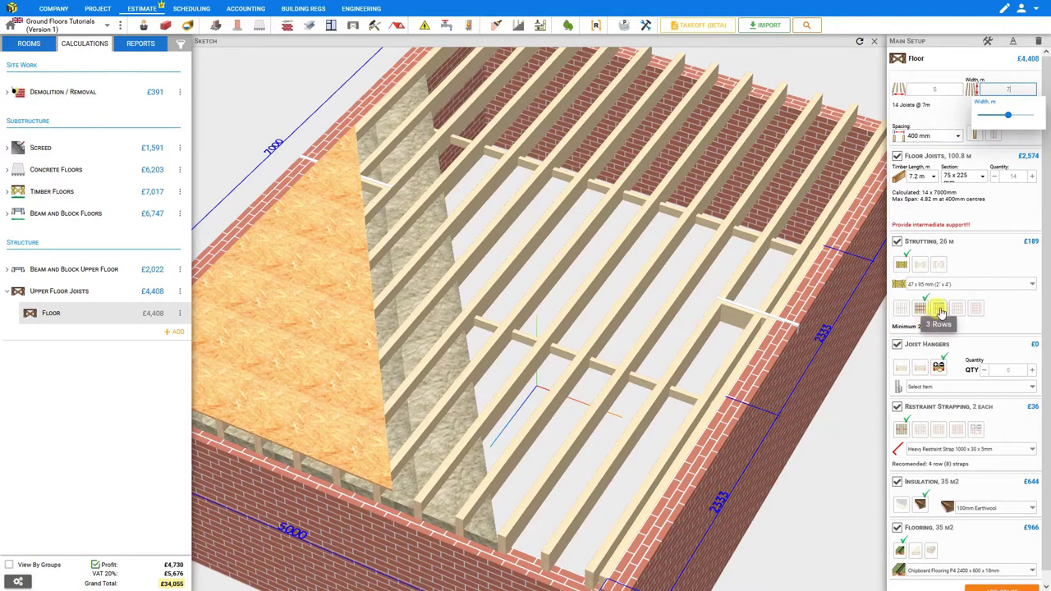
left_click(960, 310)
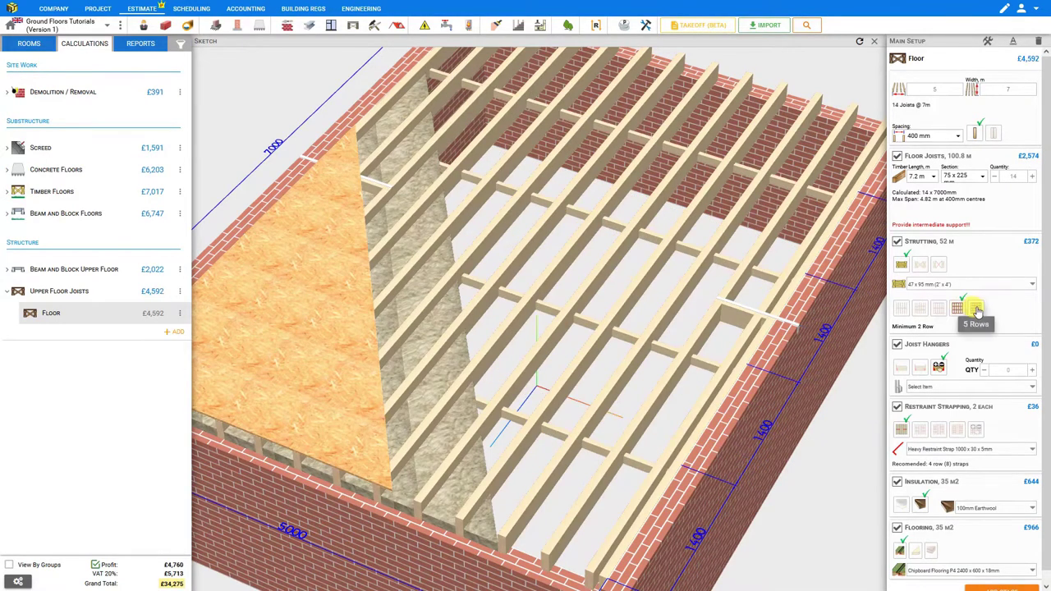
left_click(977, 309)
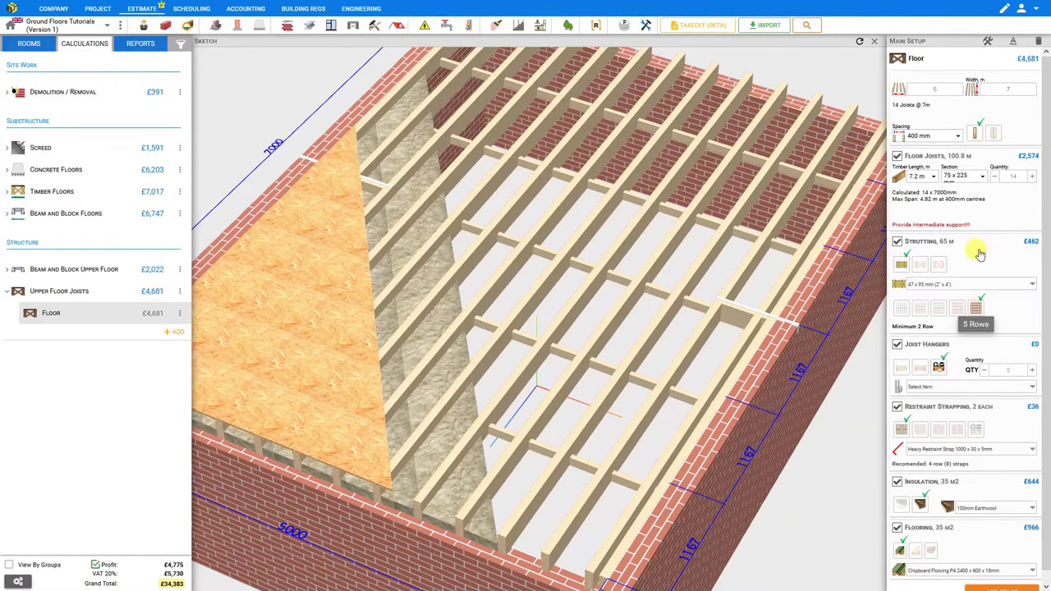
left_click(1018, 89)
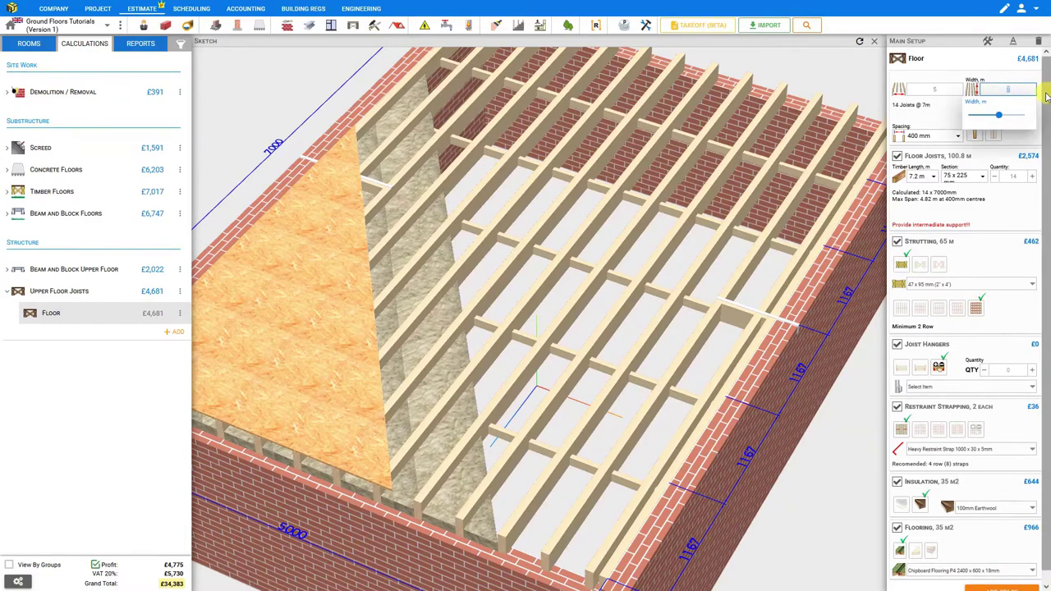
type("4")
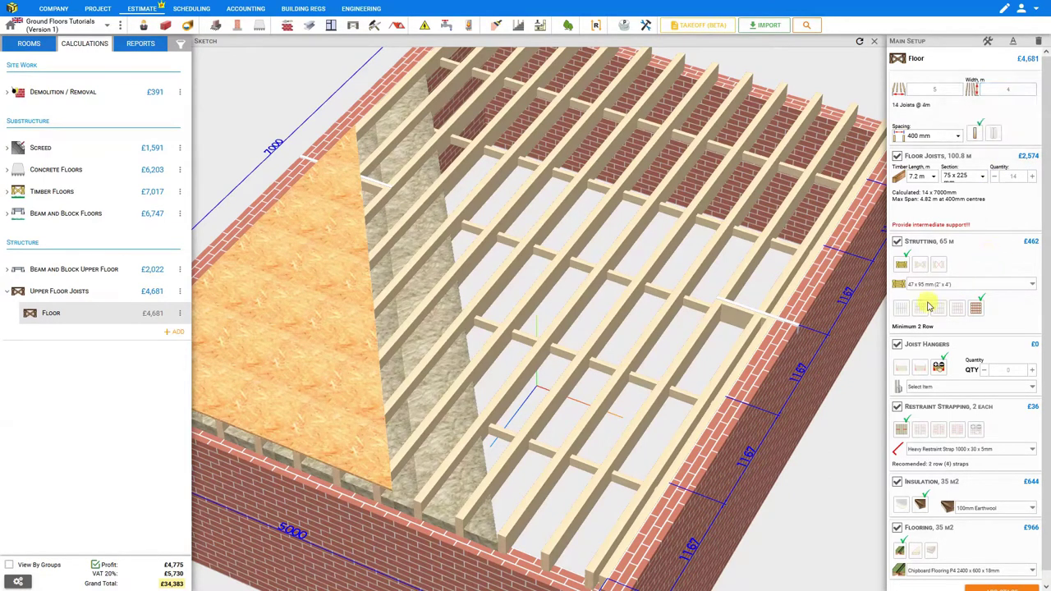
left_click(902, 308)
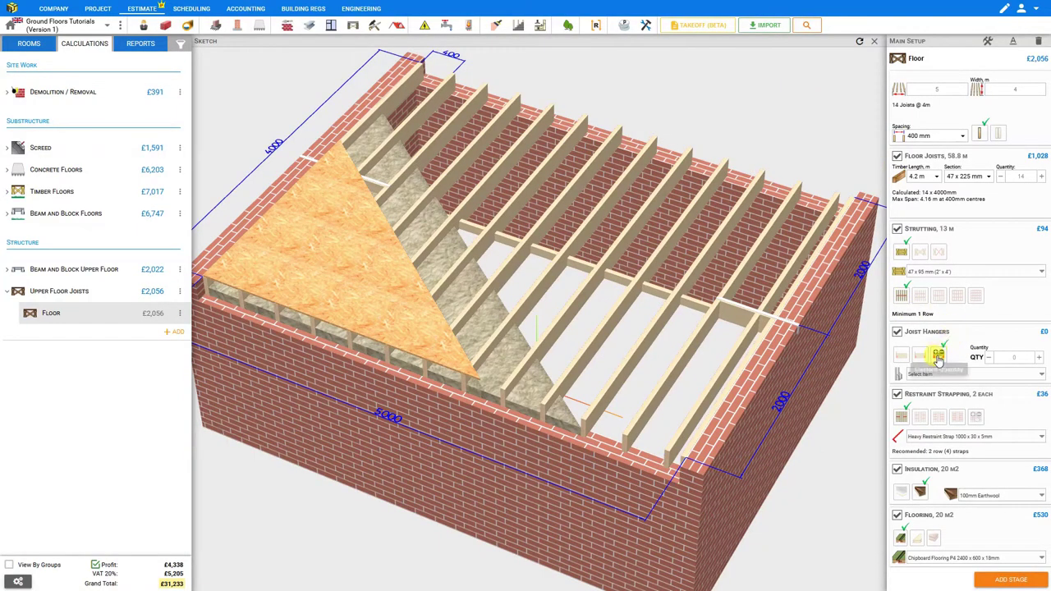
Fit joist hangers at both ends of the joists, 28 hangers in total.
left_click(1020, 358)
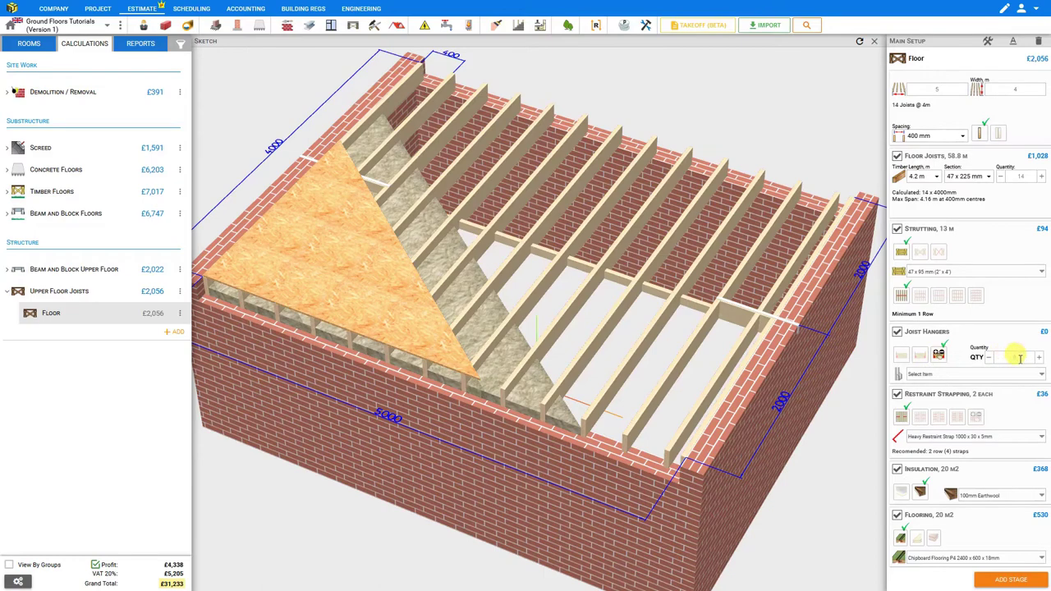
left_click(900, 359)
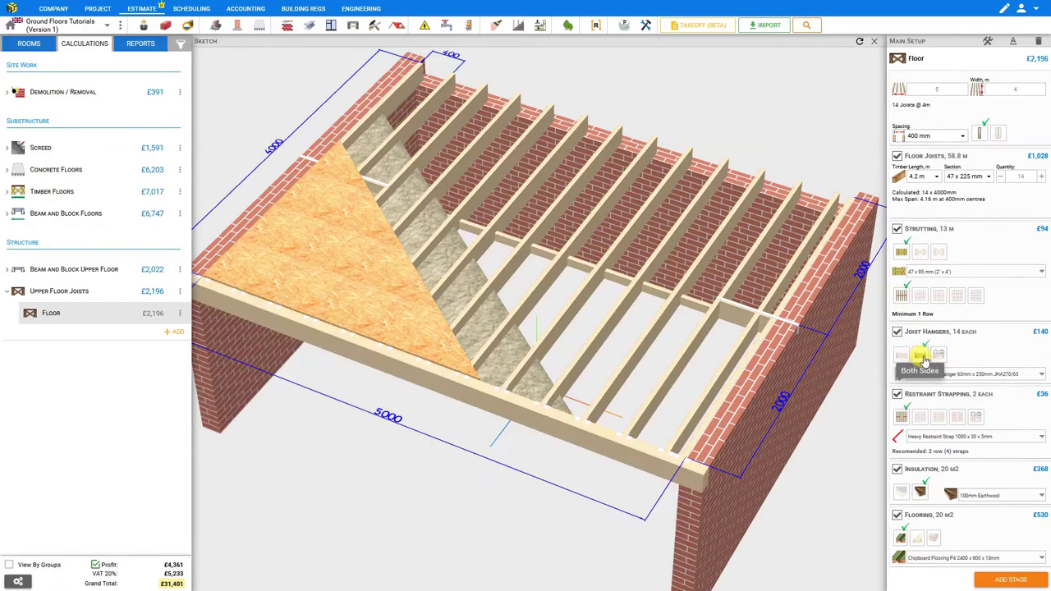
left_click(923, 359)
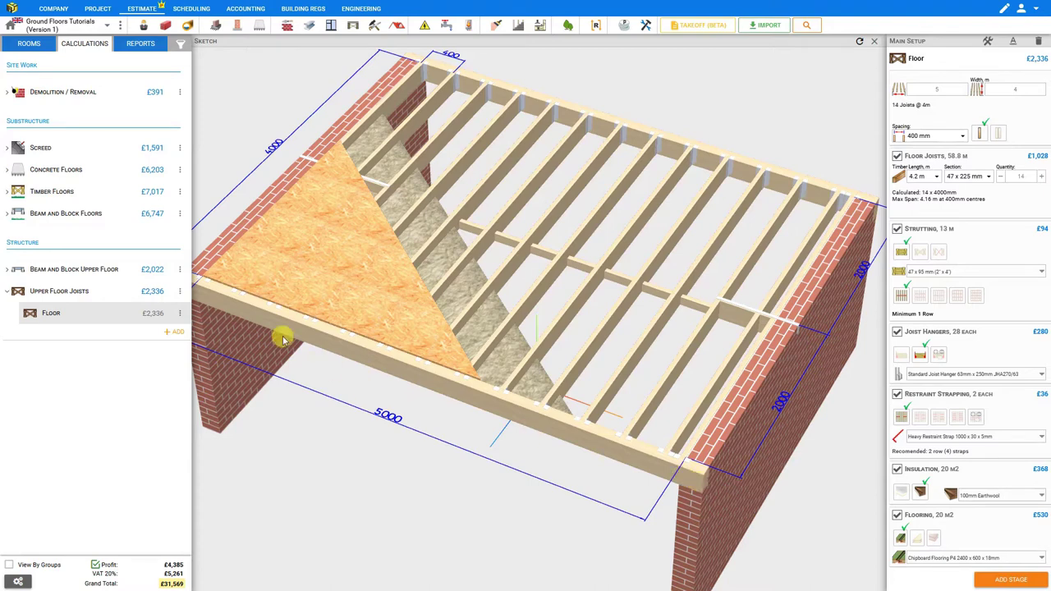
Check joist hanger costs in the estimate breakdown, then browse hanger sizes in the full-screen sketch.
left_click(874, 41)
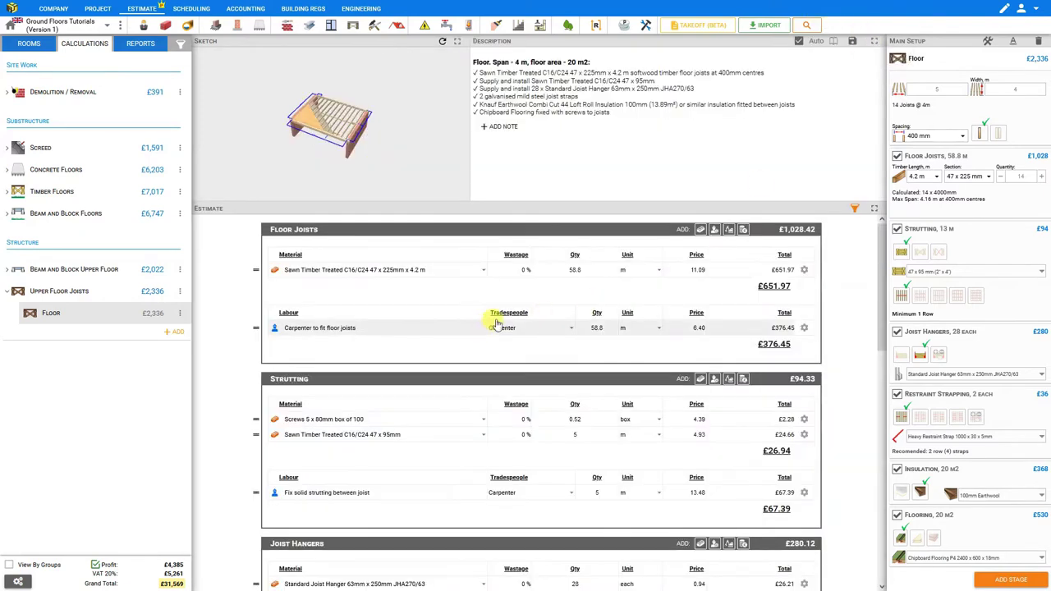
scroll(394, 304, "down", 3)
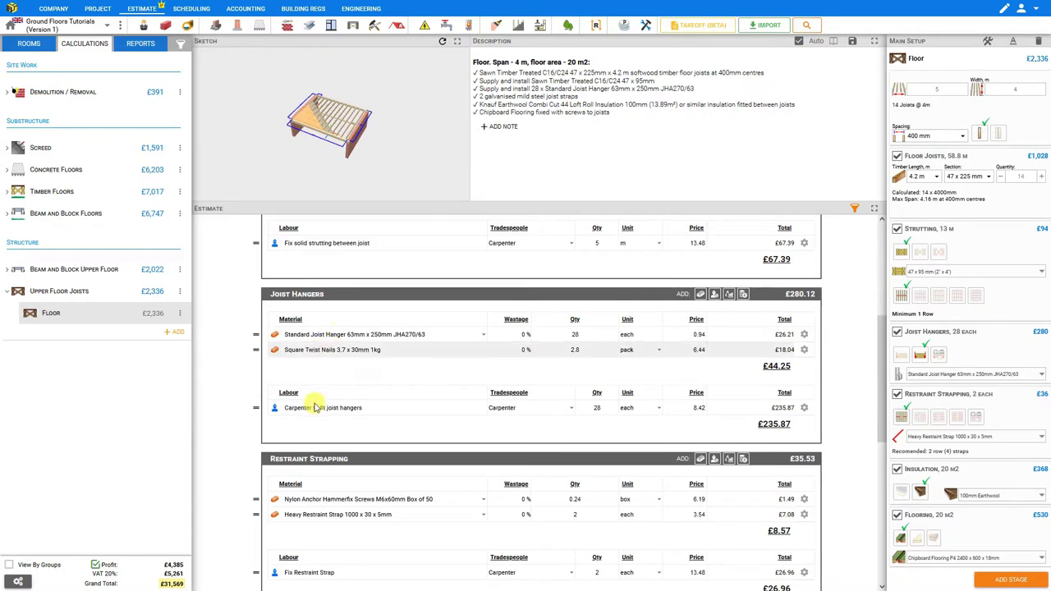
left_click(458, 41)
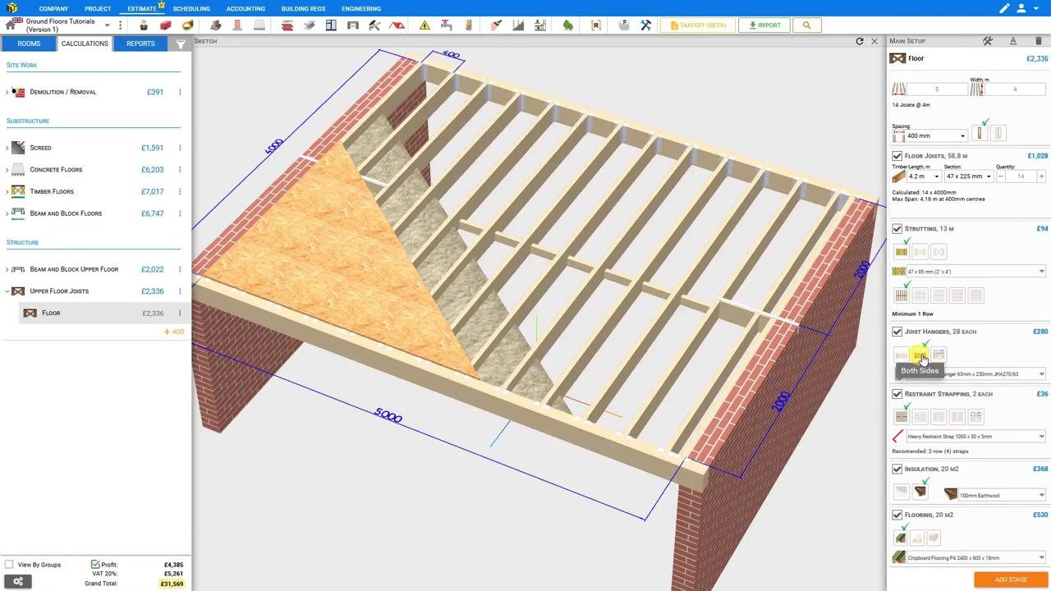
left_click(983, 375)
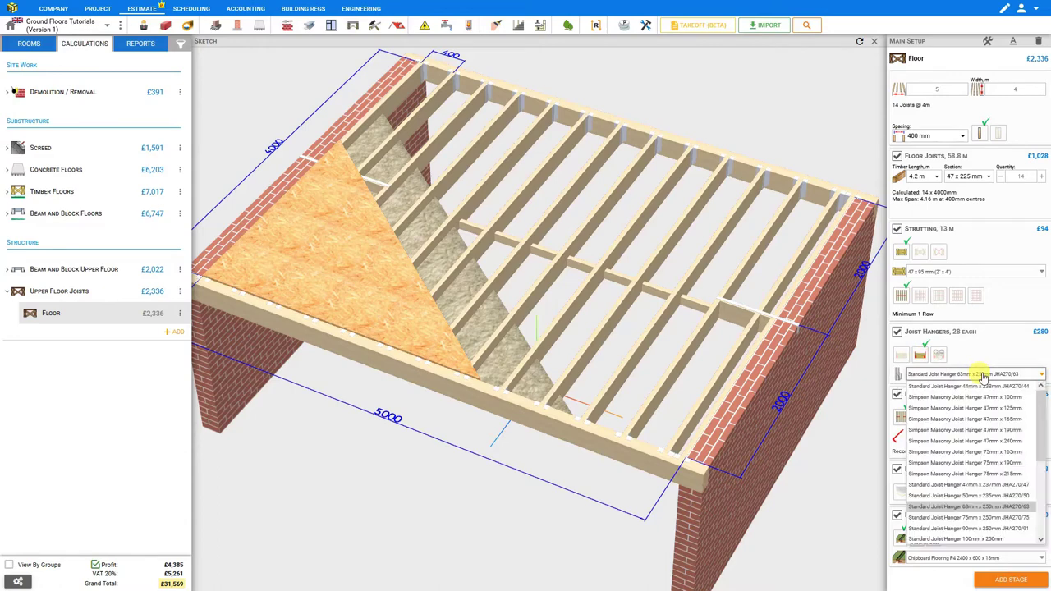
scroll(967, 443, "down", 4)
scroll(967, 443, "up", 4)
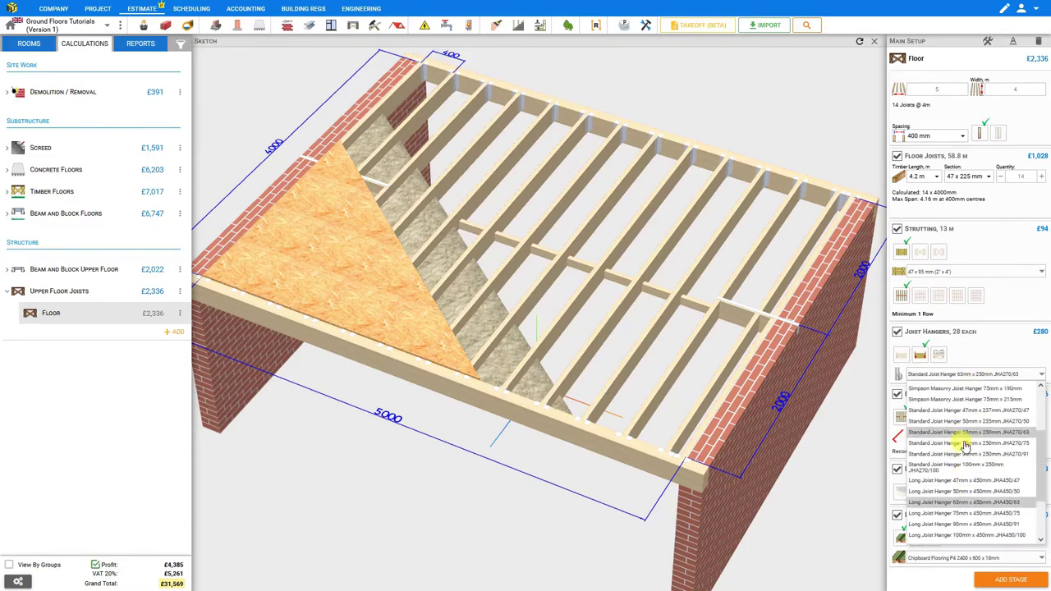
Set the joist hangers to a custom quantity, then inspect the right wall in 3D.
left_click(941, 353)
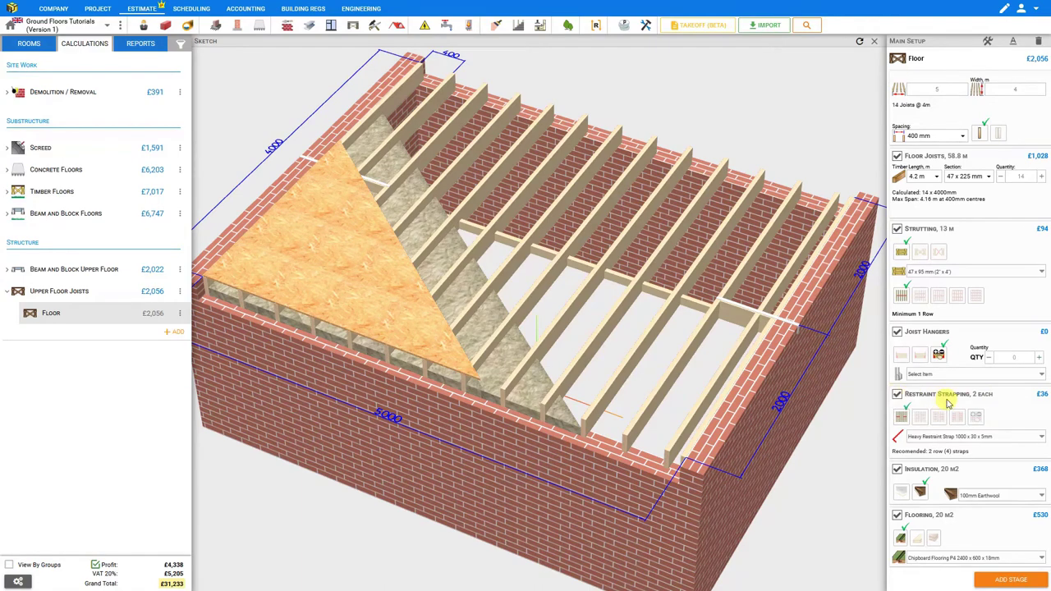
scroll(814, 357, "up", 8)
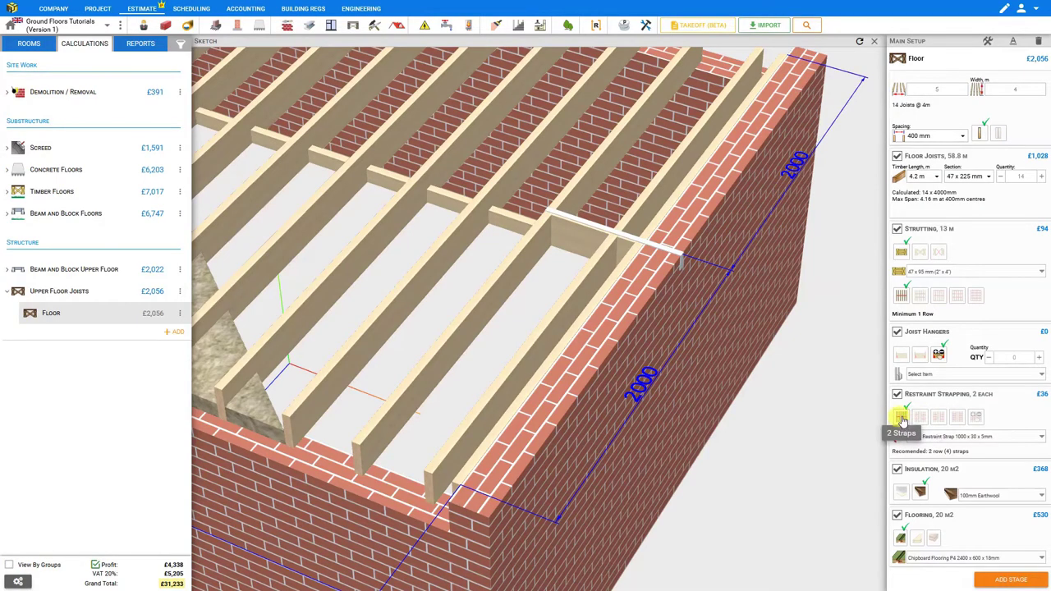
left_click_drag(430, 171, 809, 323)
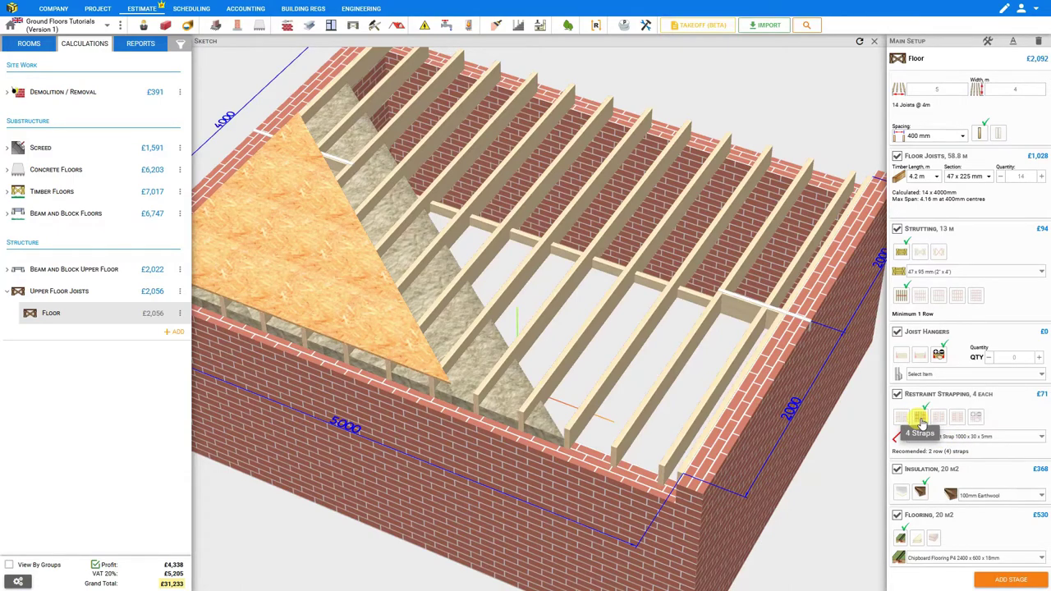
After comparing six and custom quantities, use four Heavy Restraint Straps 1000 x 30 x 5mm.
left_click(921, 421)
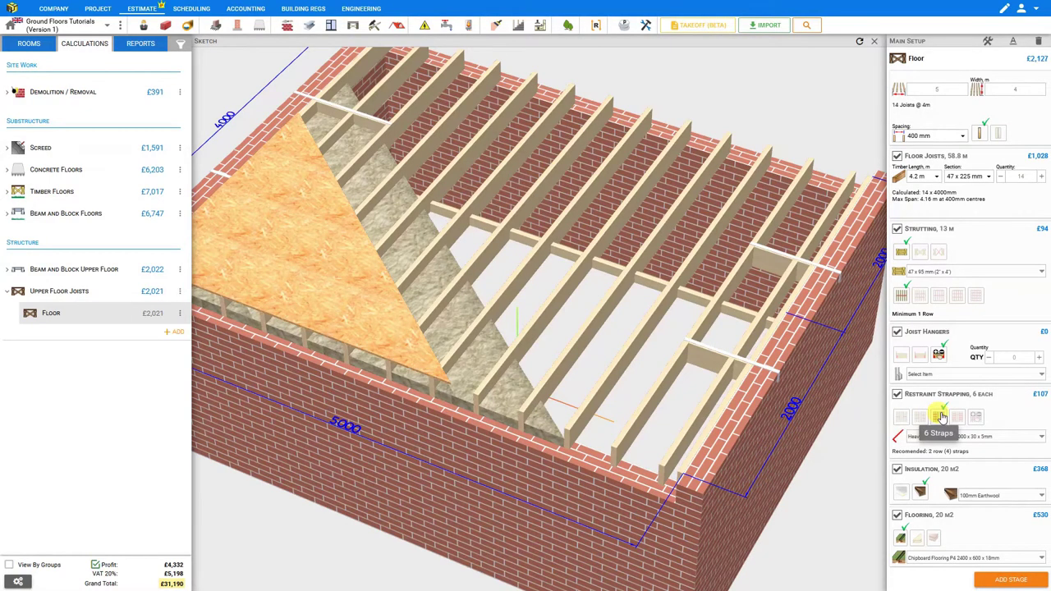
left_click(940, 417)
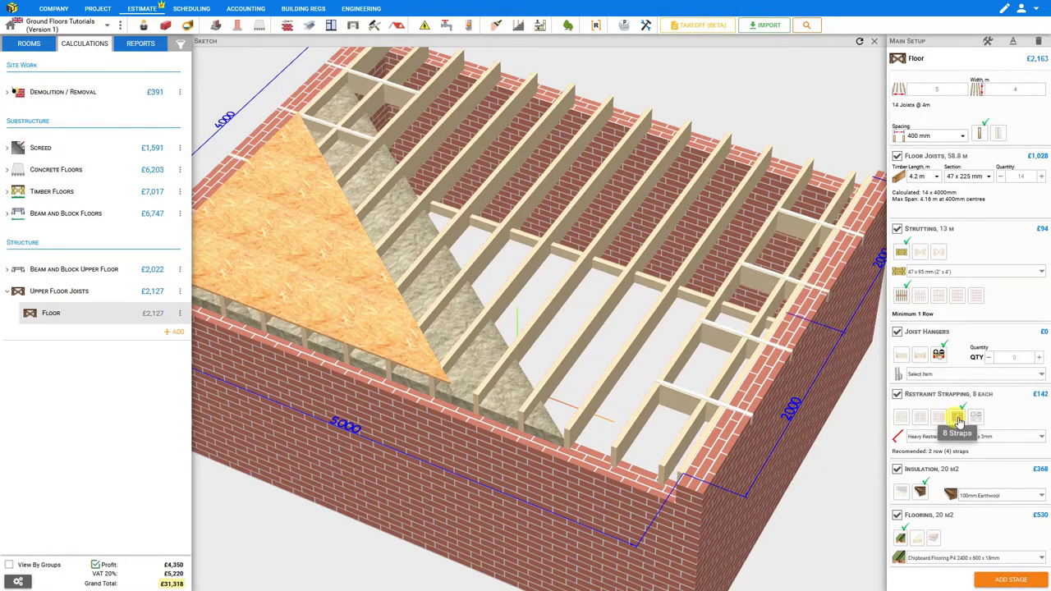
left_click(975, 417)
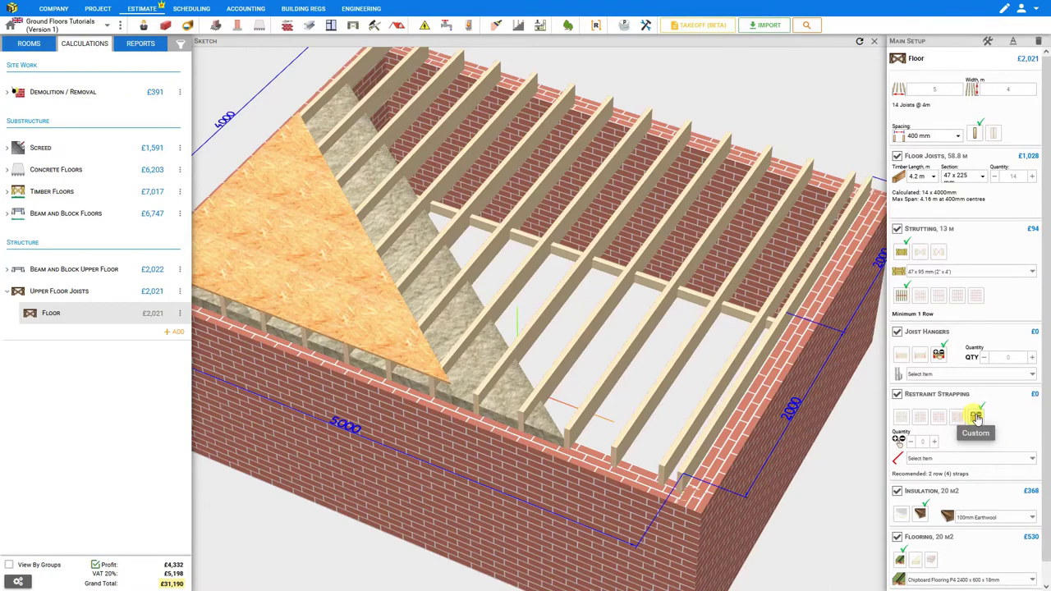
left_click(921, 419)
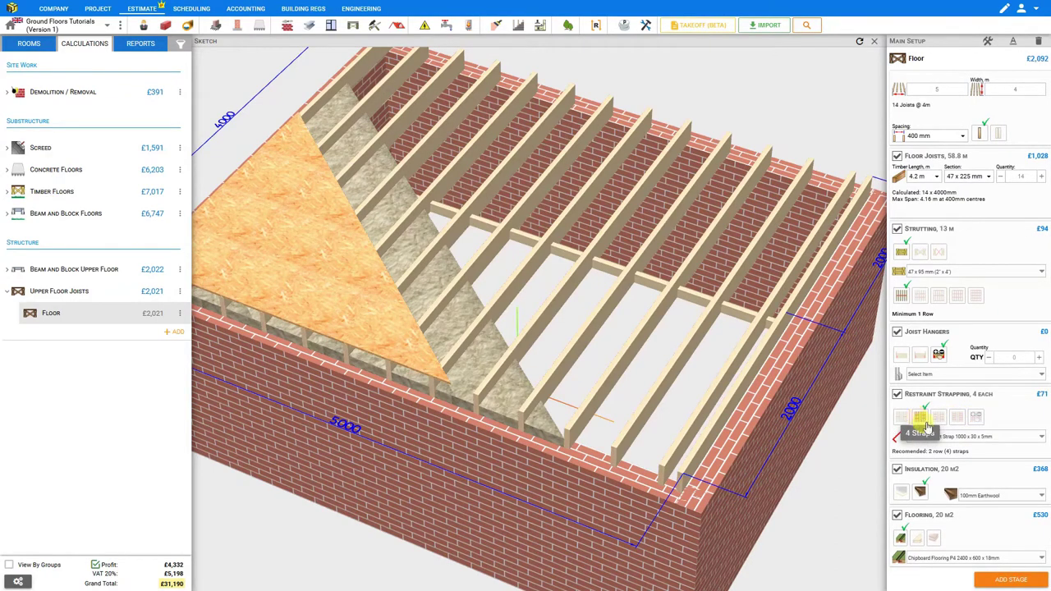
left_click(953, 436)
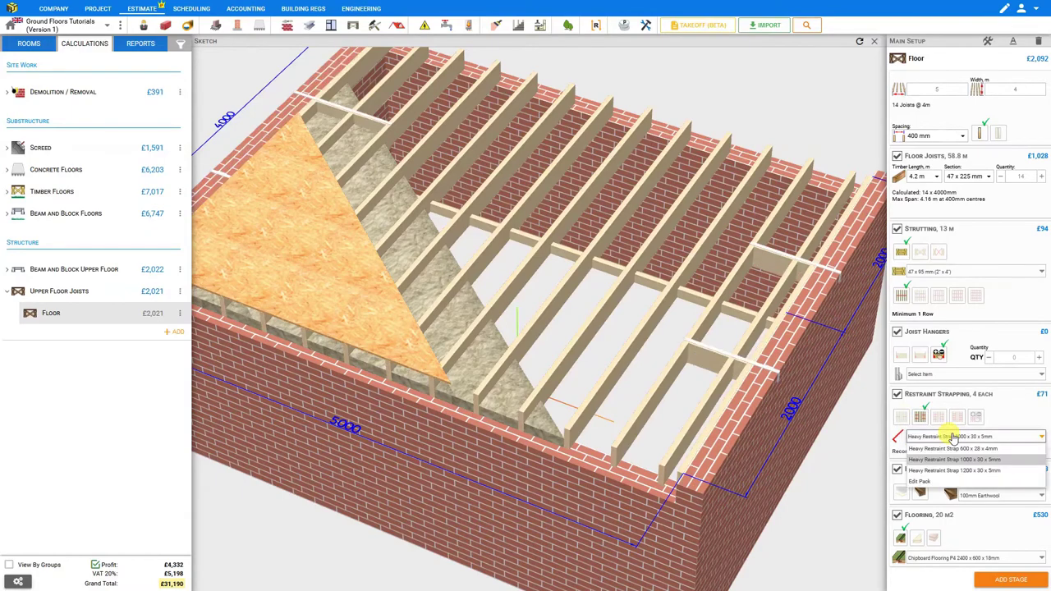
left_click(937, 459)
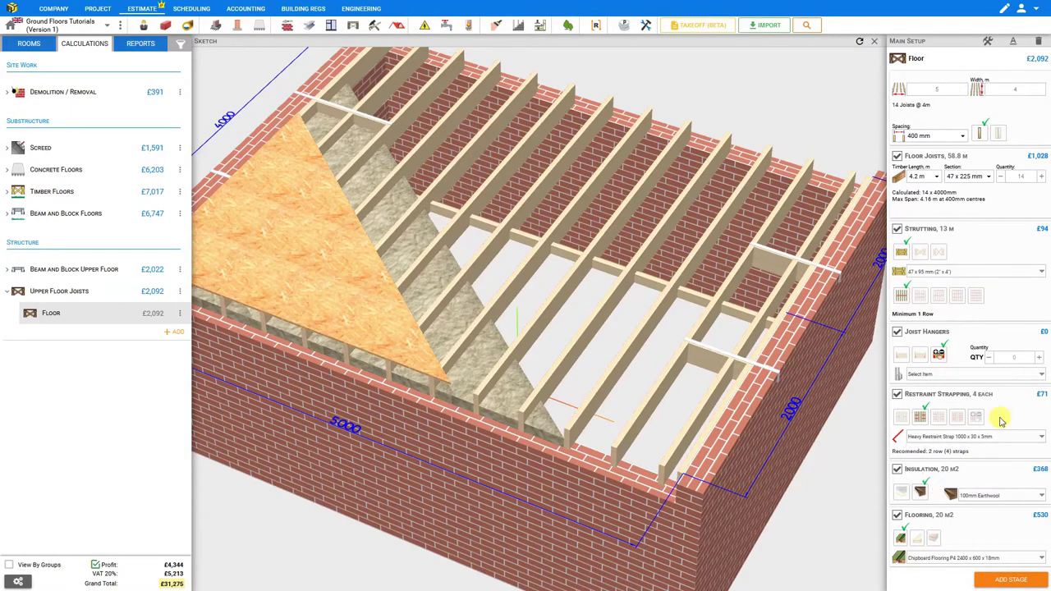
Show the estimate under the sketch and price the Nylon Anchor screws per each: 24 at £0.12.
left_click(873, 40)
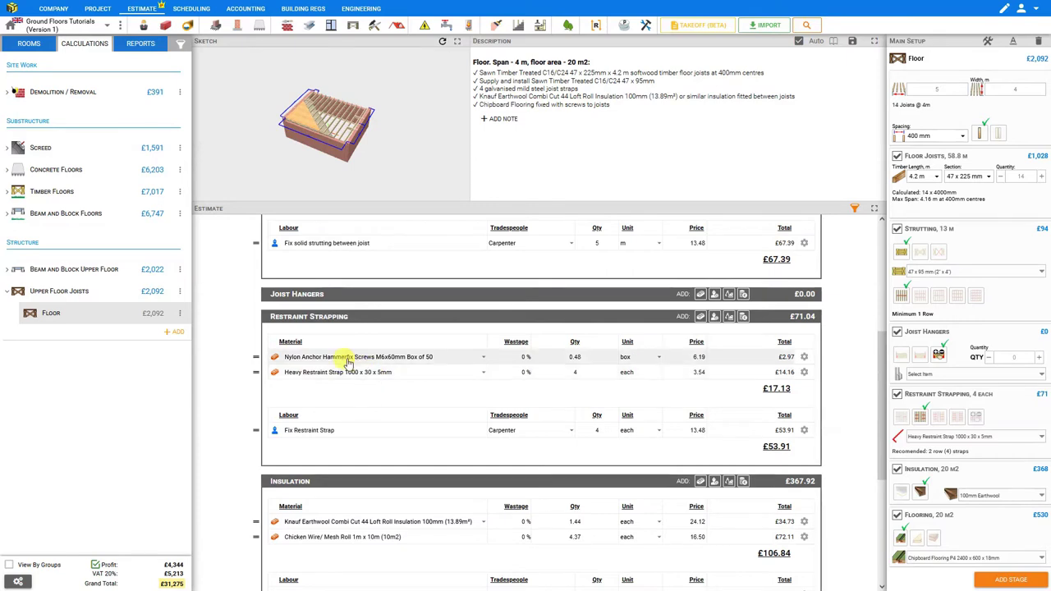
scroll(417, 141, "up", 5)
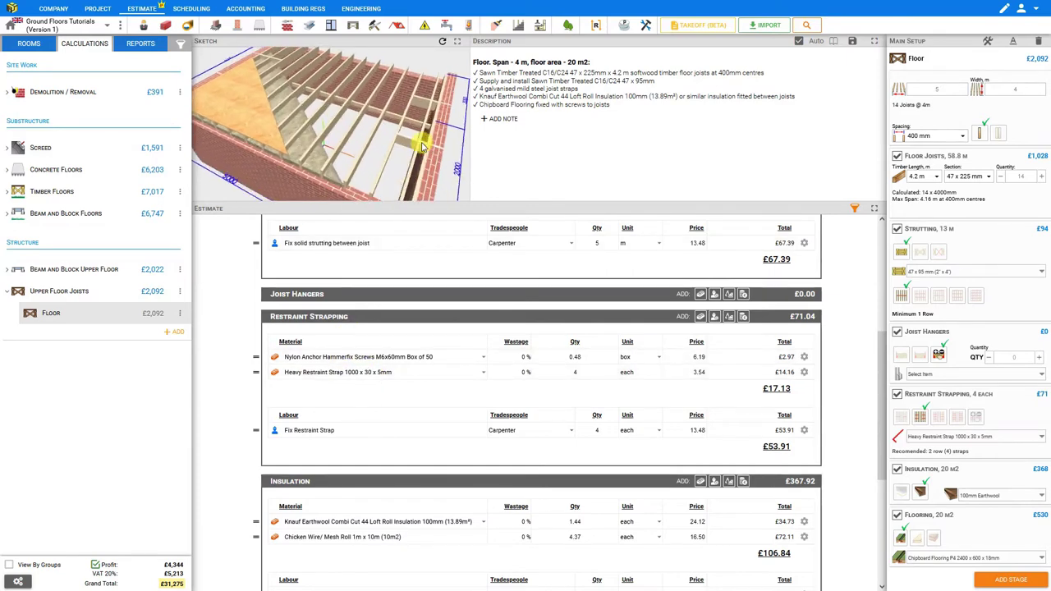
scroll(421, 146, "up", 3)
mouse_move(421, 146)
left_mouse_down()
mouse_move(359, 136)
mouse_move(386, 146)
left_mouse_up()
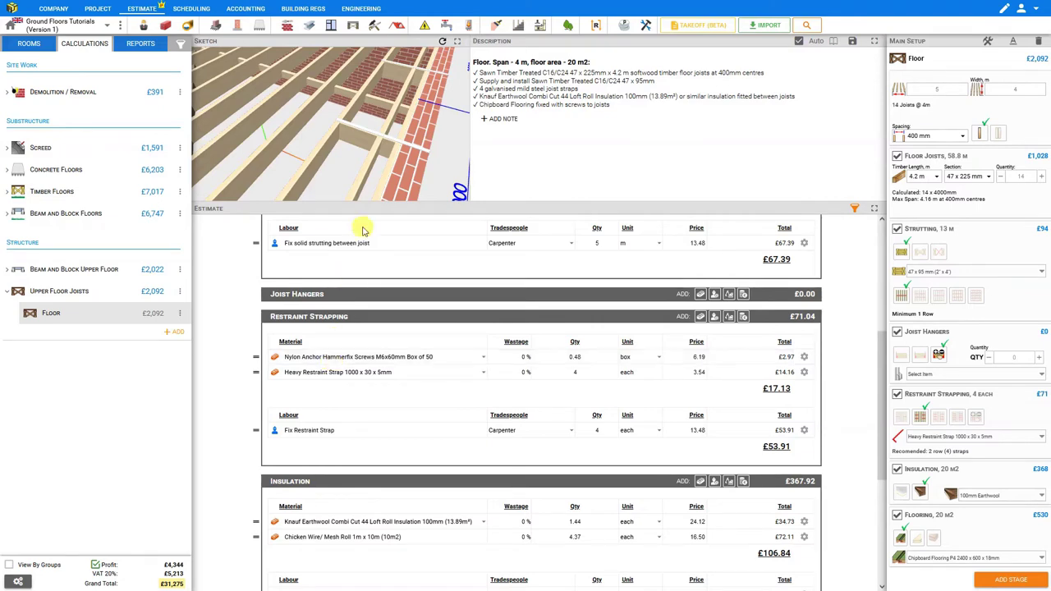
left_click_drag(415, 148, 353, 125)
mouse_move(382, 140)
left_mouse_down()
mouse_move(427, 151)
mouse_move(402, 144)
mouse_move(416, 117)
mouse_move(308, 99)
left_mouse_up()
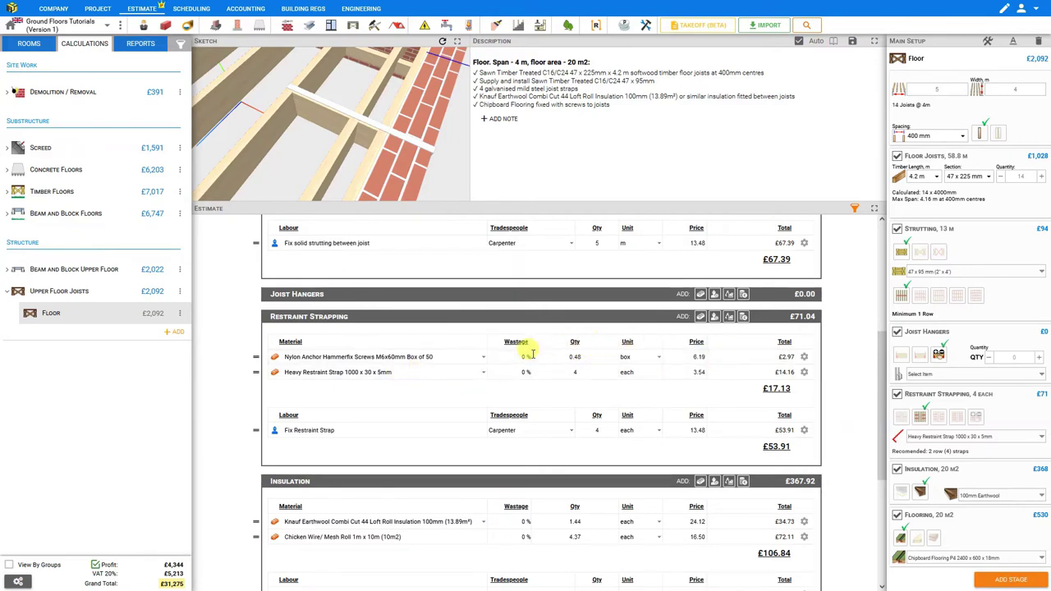
left_click(657, 359)
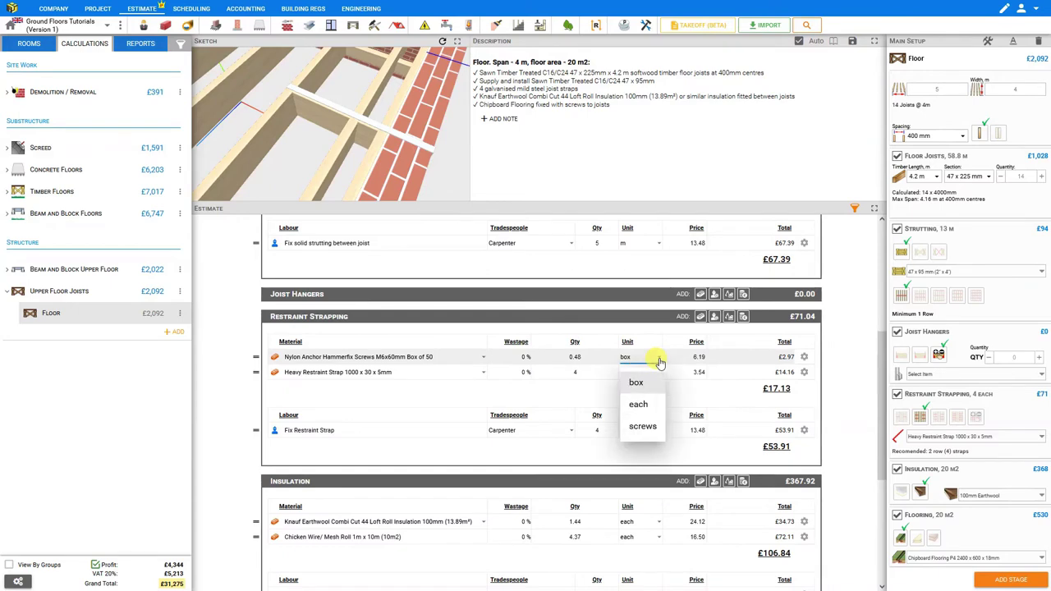
left_click(638, 404)
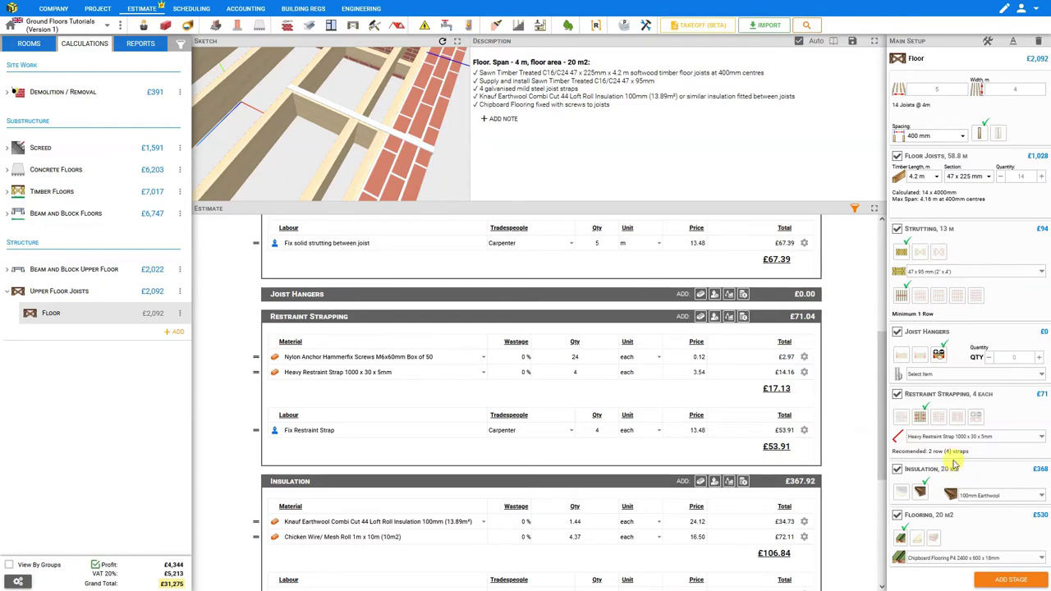
Try 40mm Celotex PIR boards, then keep 100mm Earthwool loft insulation with the sketch full screen.
left_click(902, 496)
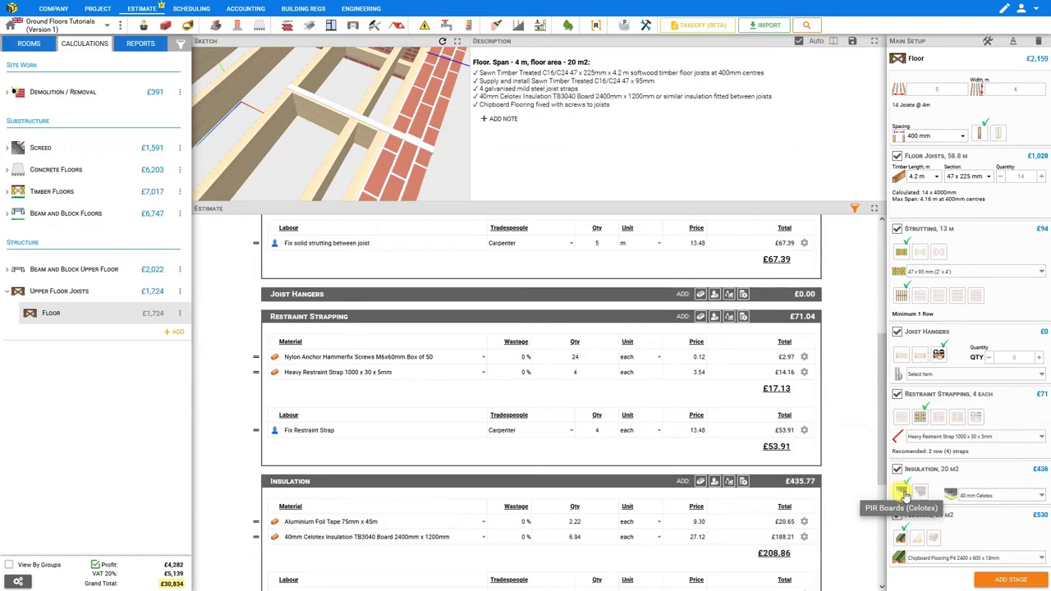
left_click(920, 491)
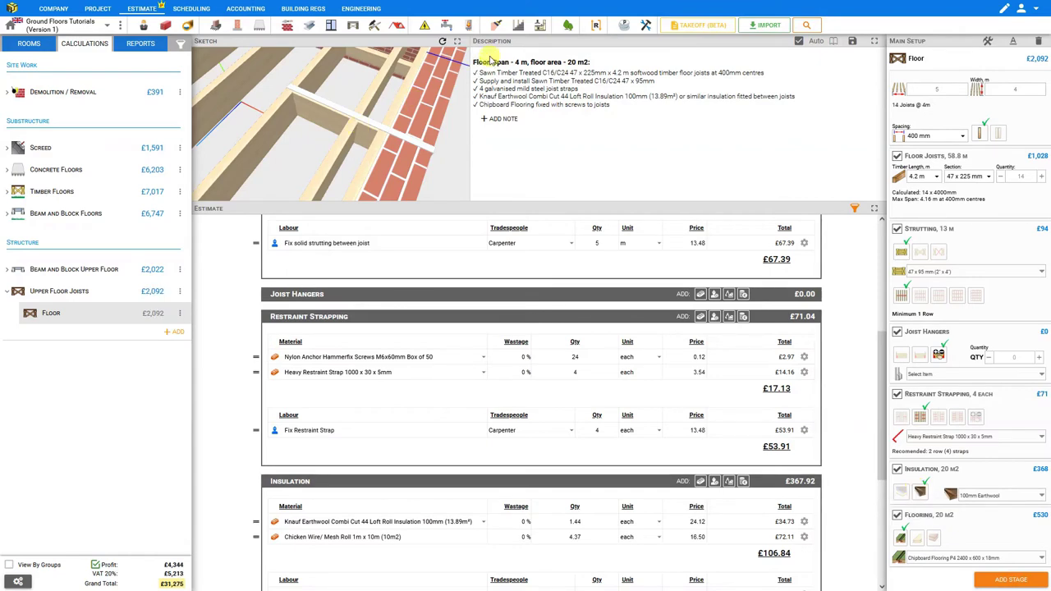
left_click(460, 42)
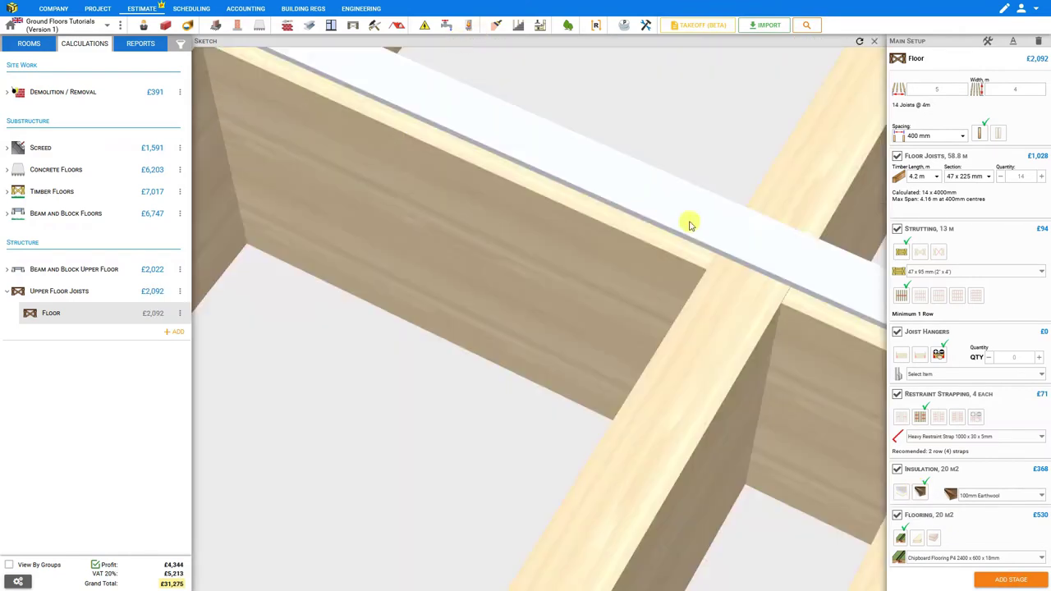
left_click_drag(688, 223, 308, 119)
left_click(902, 491)
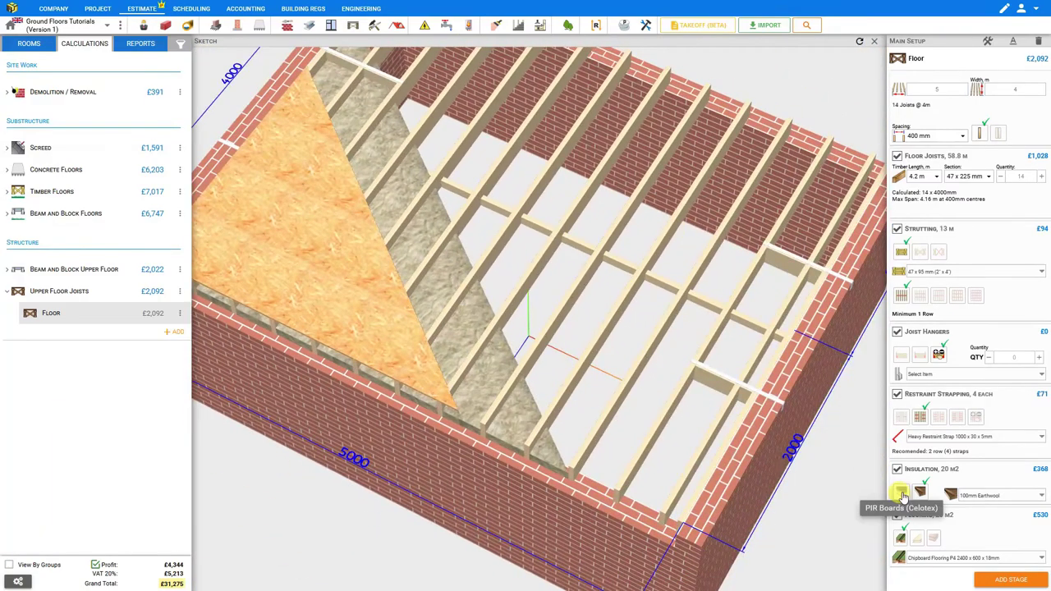
left_click(920, 492)
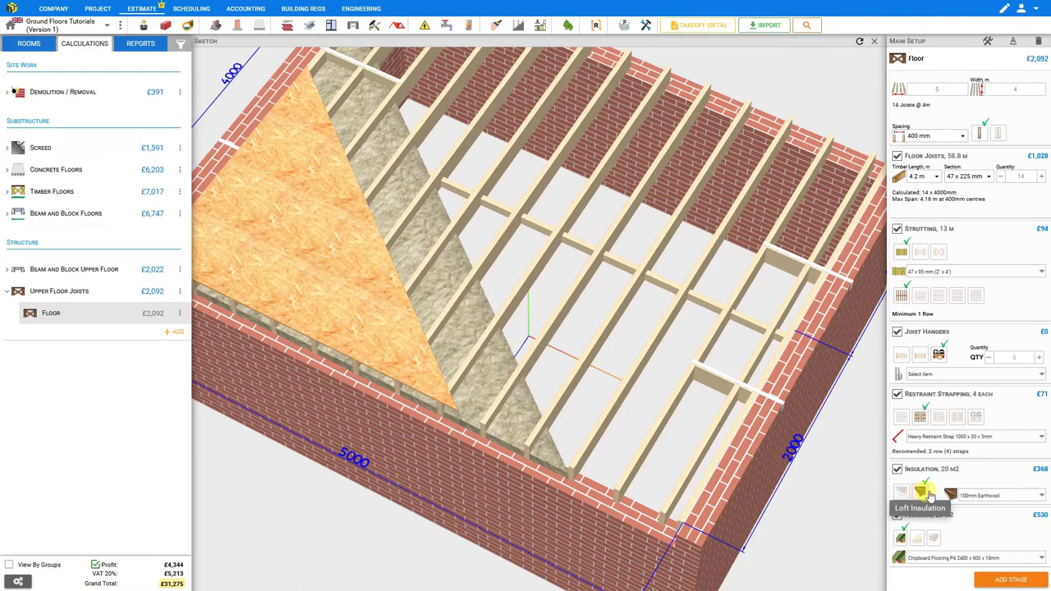
left_click(995, 496)
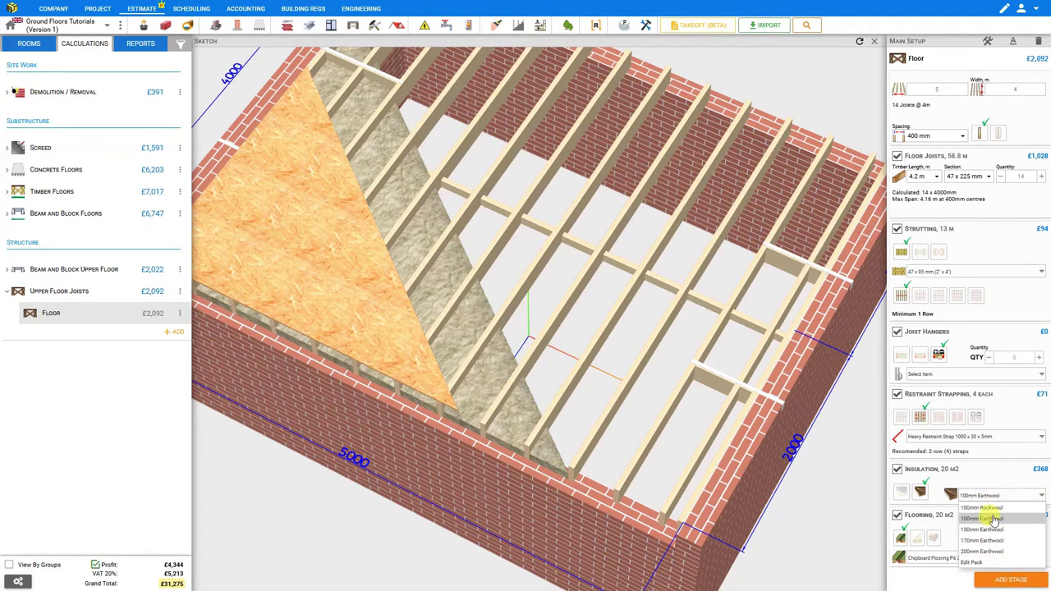
left_click(994, 519)
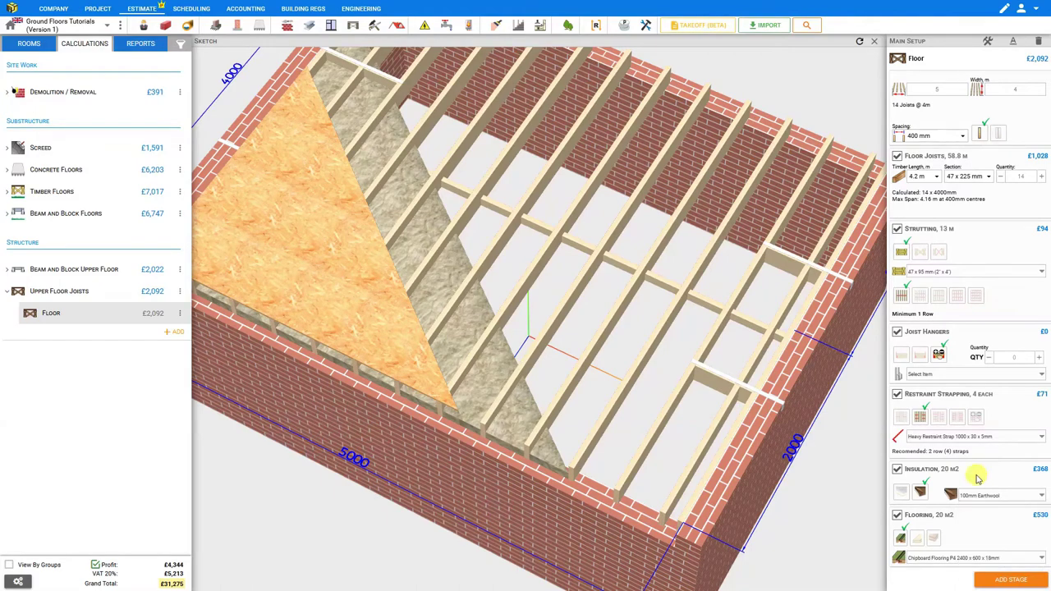
Compare 18mm pine T&G boards and plywood, then keep Chipboard Flooring P4 2400 x 600 x 18mm.
left_click(920, 537)
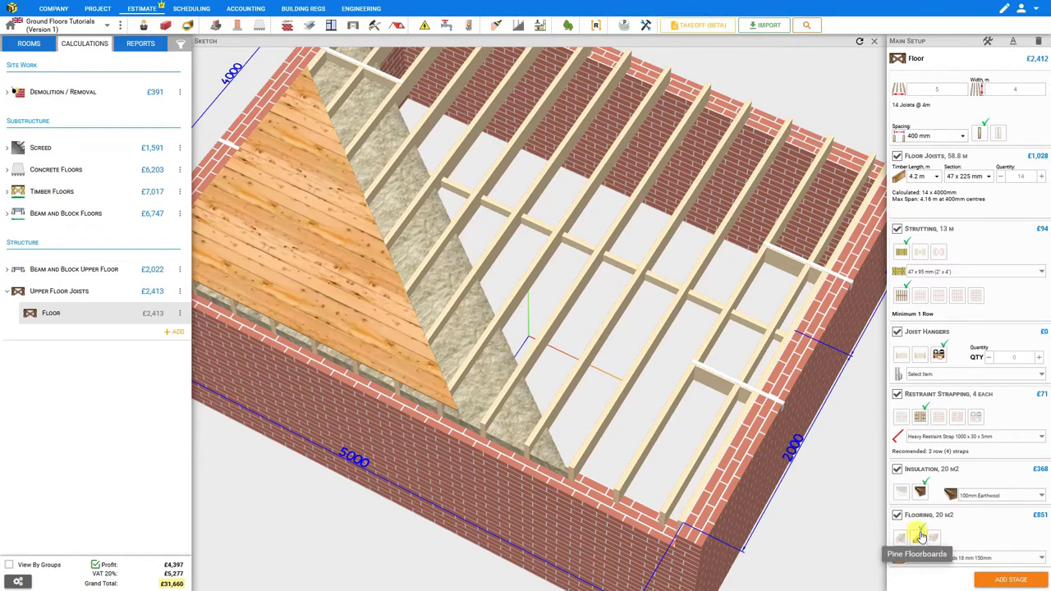
left_click(934, 538)
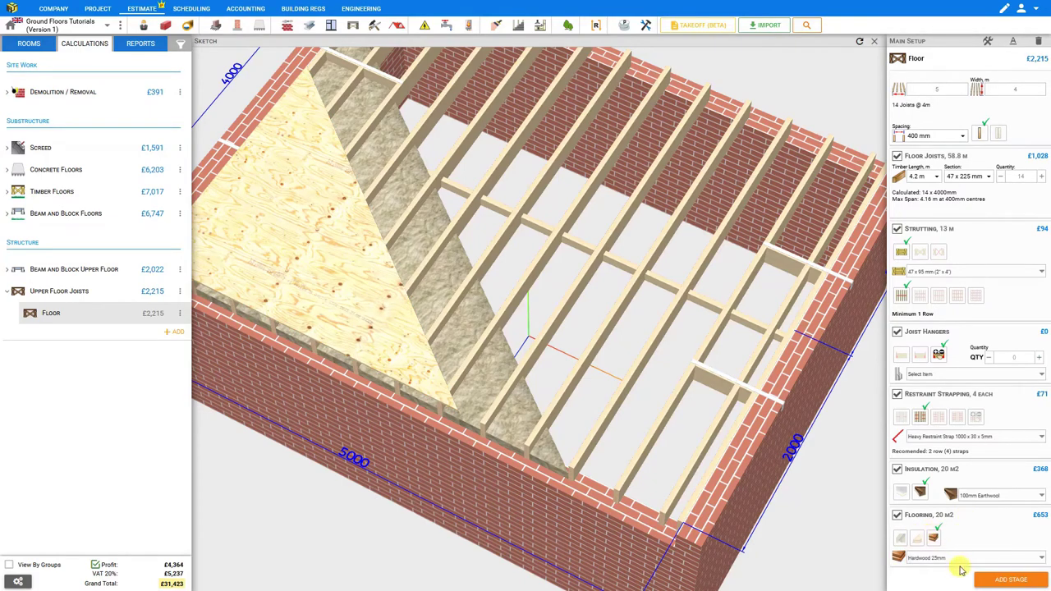
left_click(967, 559)
scroll(977, 518, "down", 2)
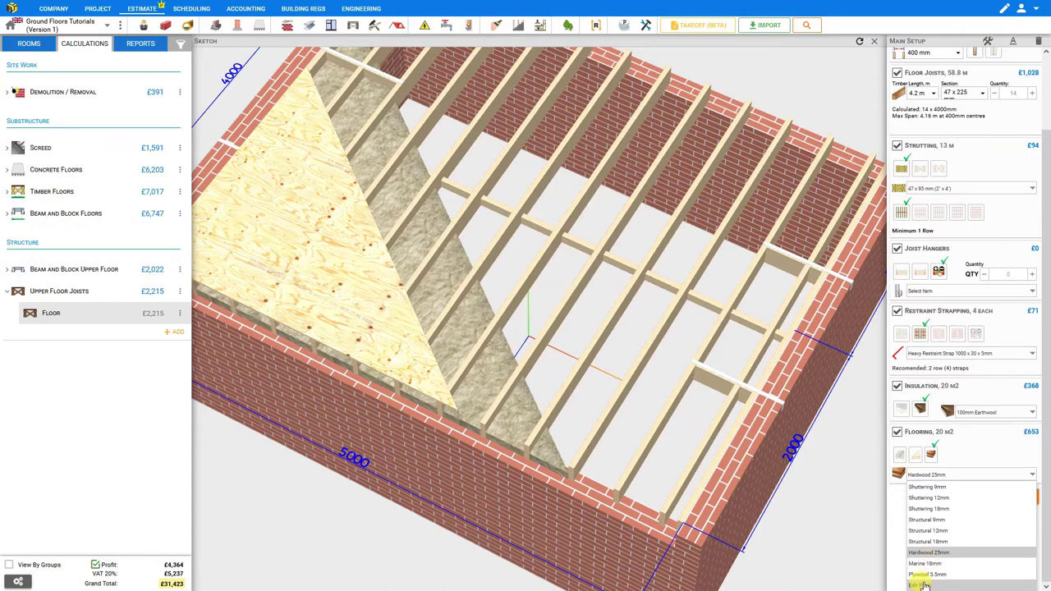
left_click(916, 454)
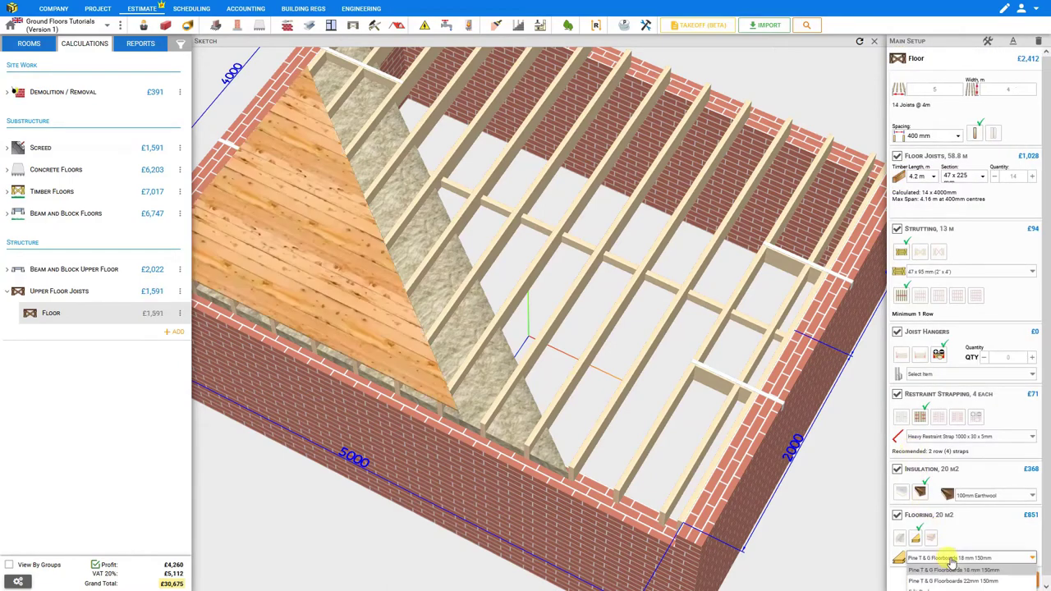
left_click(952, 569)
left_click(945, 554)
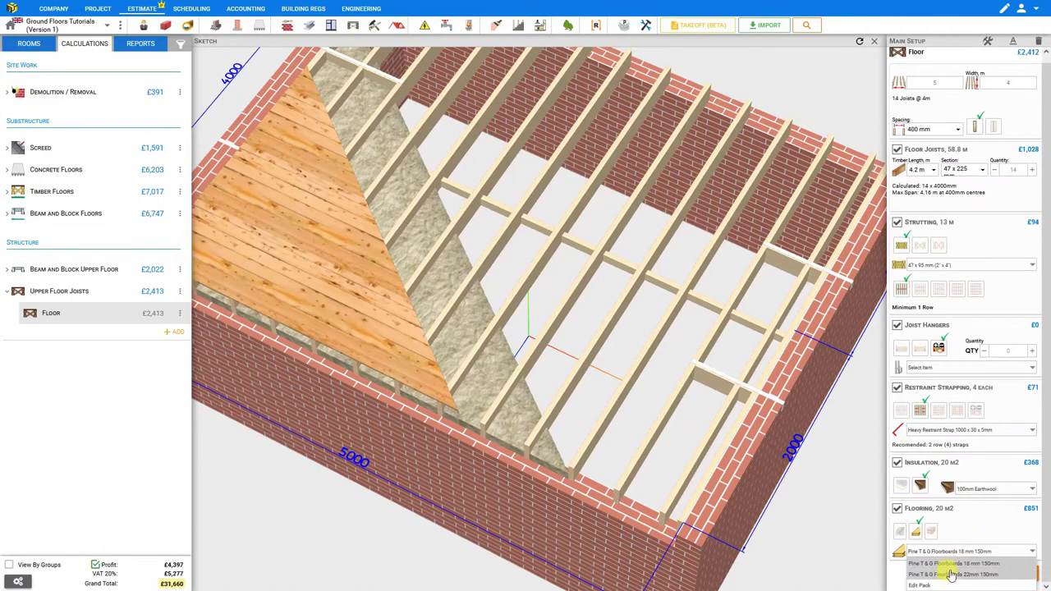
left_click(901, 532)
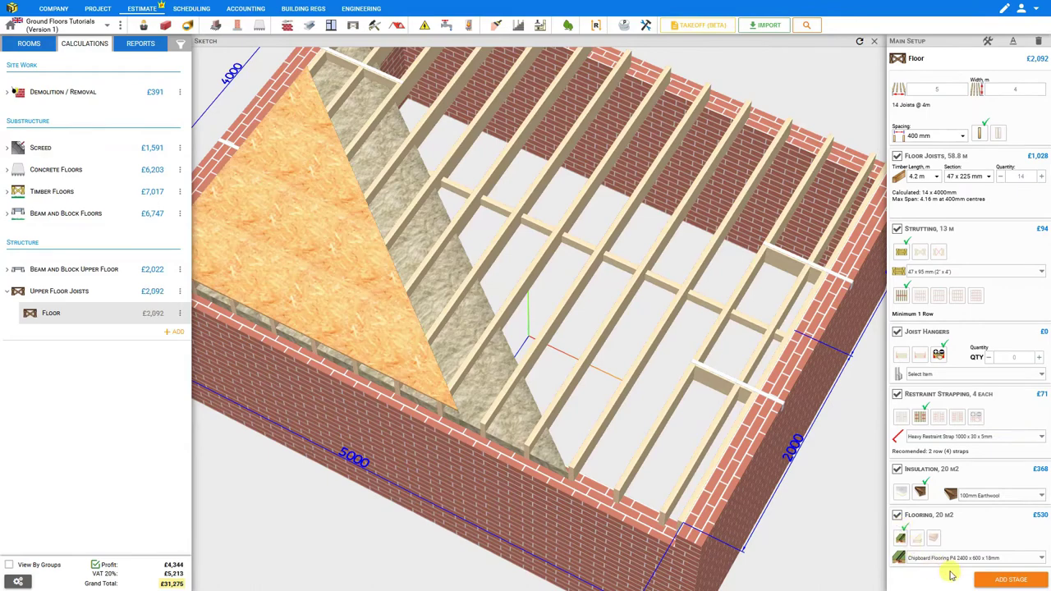
left_click(944, 558)
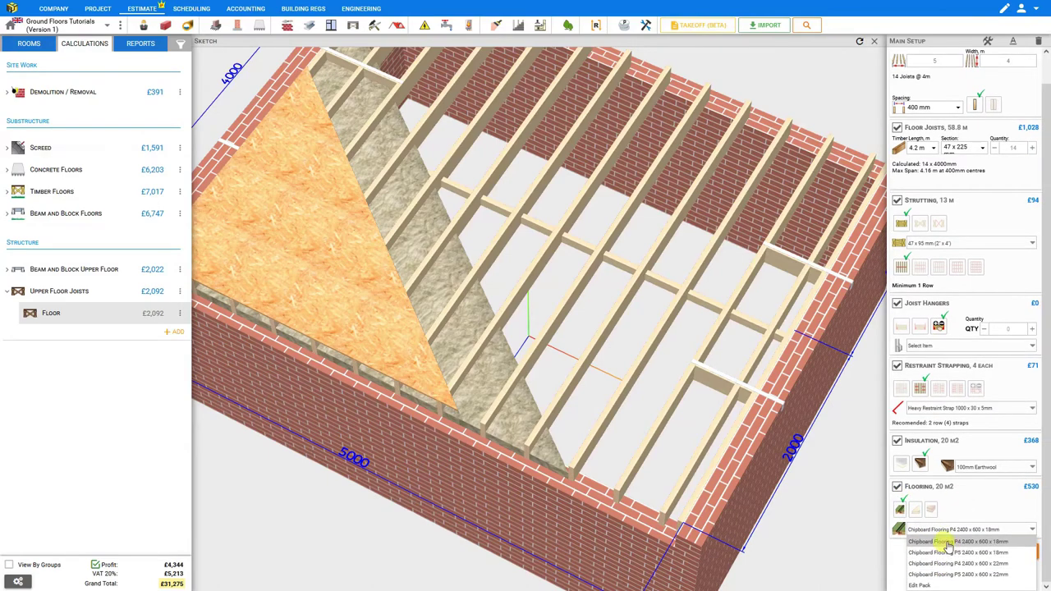
left_click(960, 542)
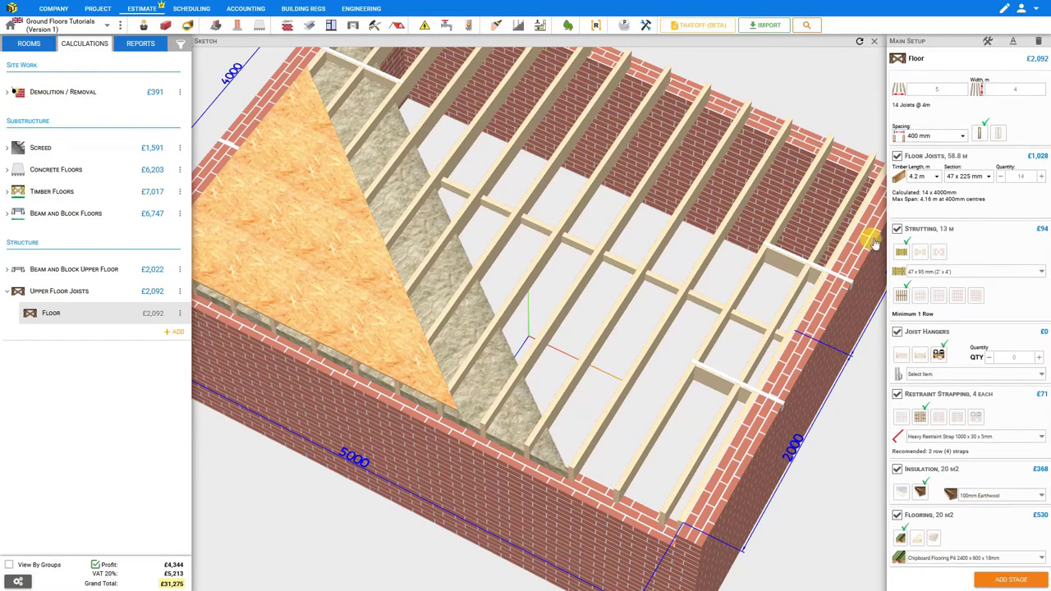
Leave full screen, untick Material in the estimate's cost filter, then tick it again.
left_click(875, 43)
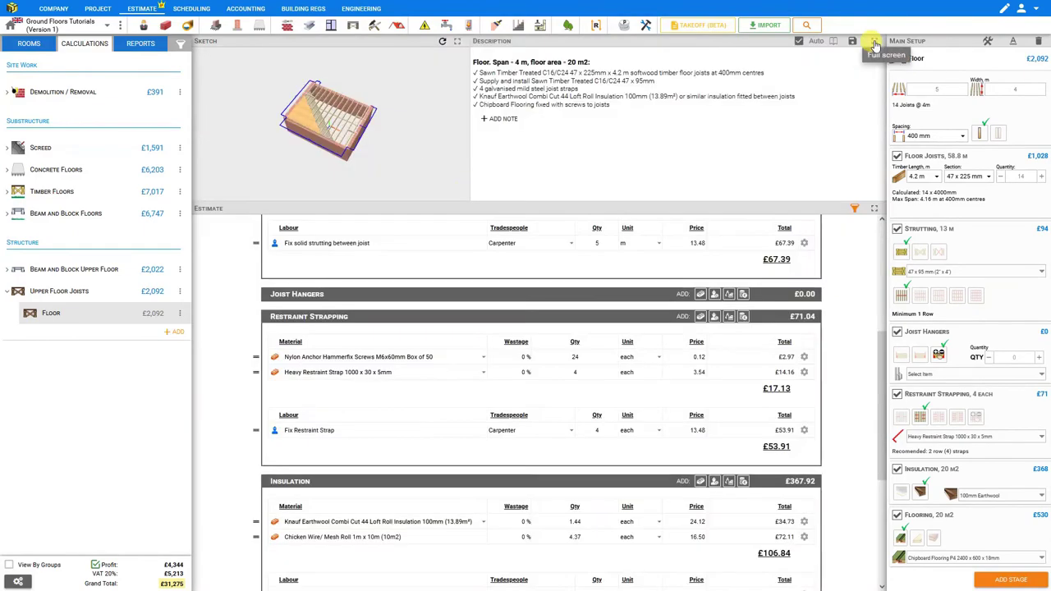
scroll(509, 322, "down", 2)
scroll(510, 322, "down", 1)
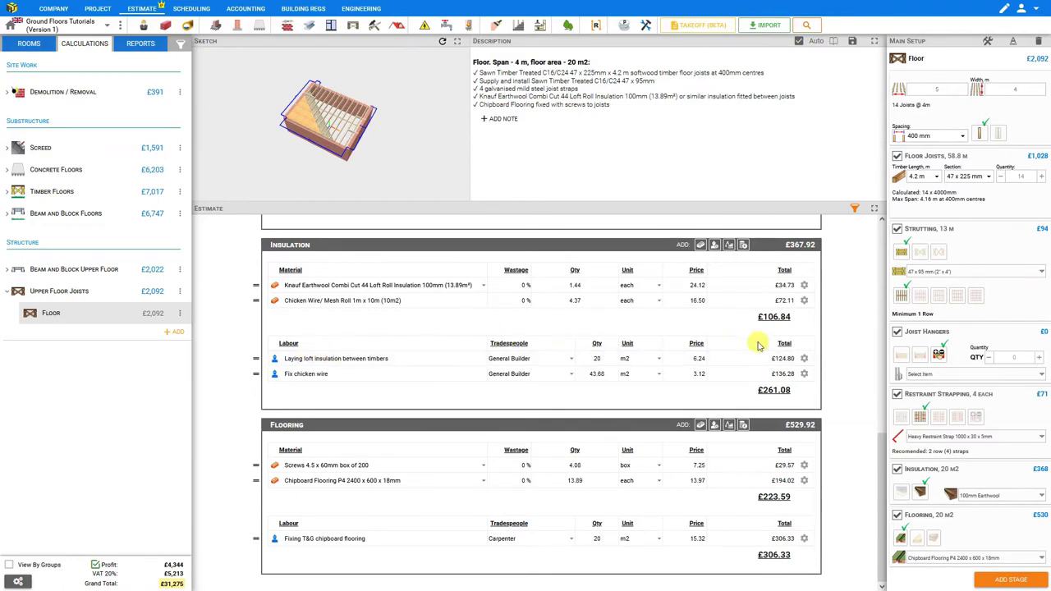
left_click(856, 211)
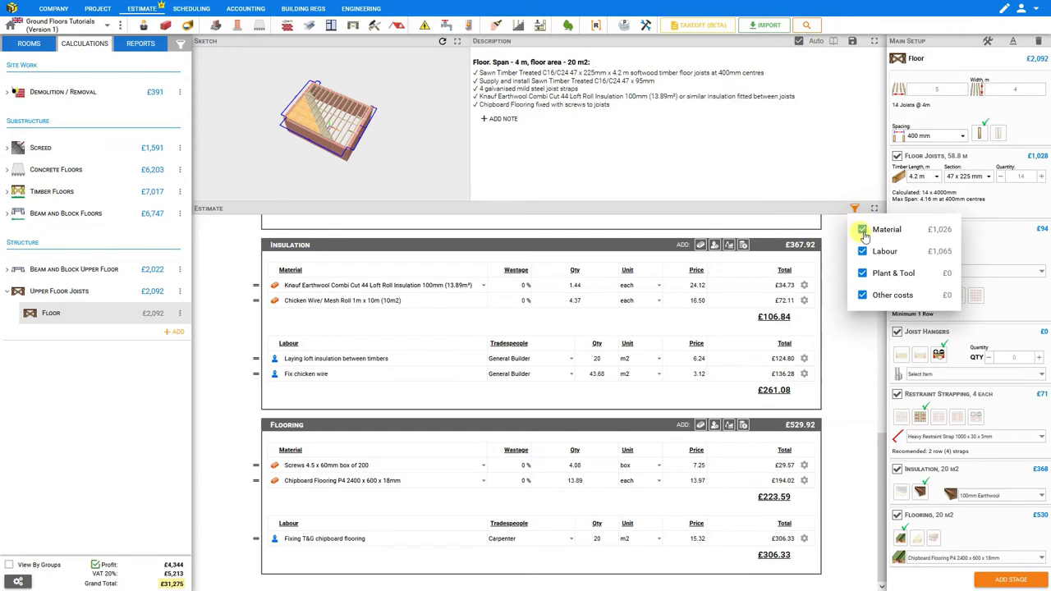
left_click(863, 231)
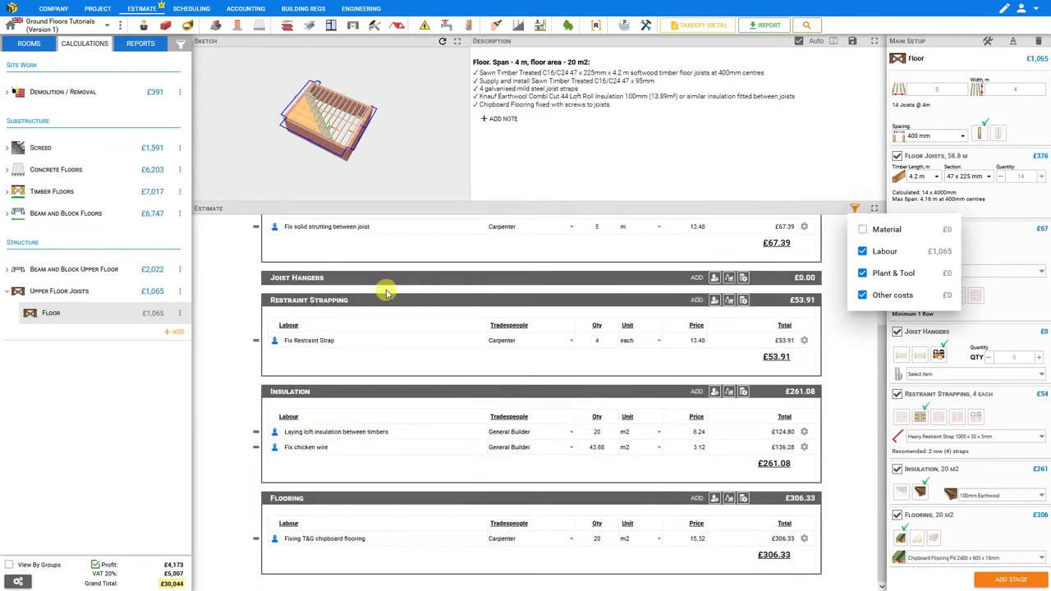
left_click(863, 229)
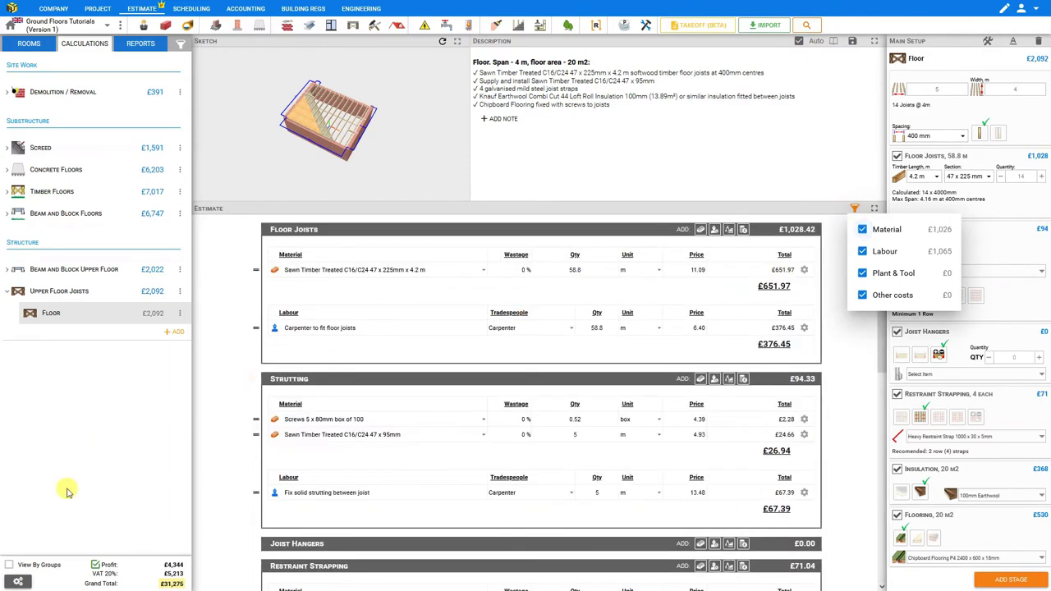
In VAT & Profit, toggle profit and VAT off and back on, keeping both at 20%.
left_click(18, 583)
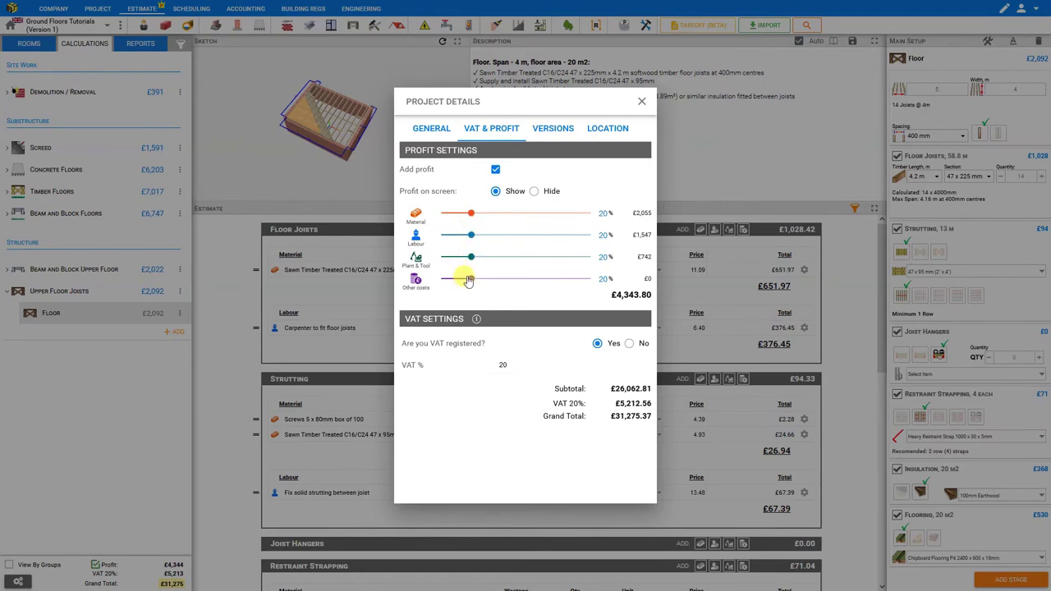
left_click(496, 171)
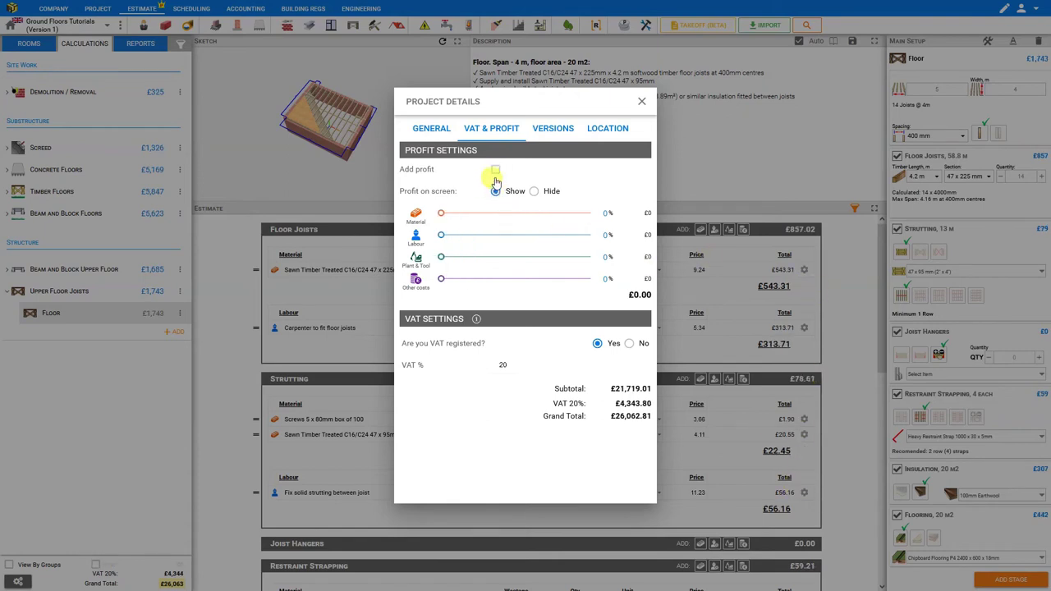
left_click(496, 171)
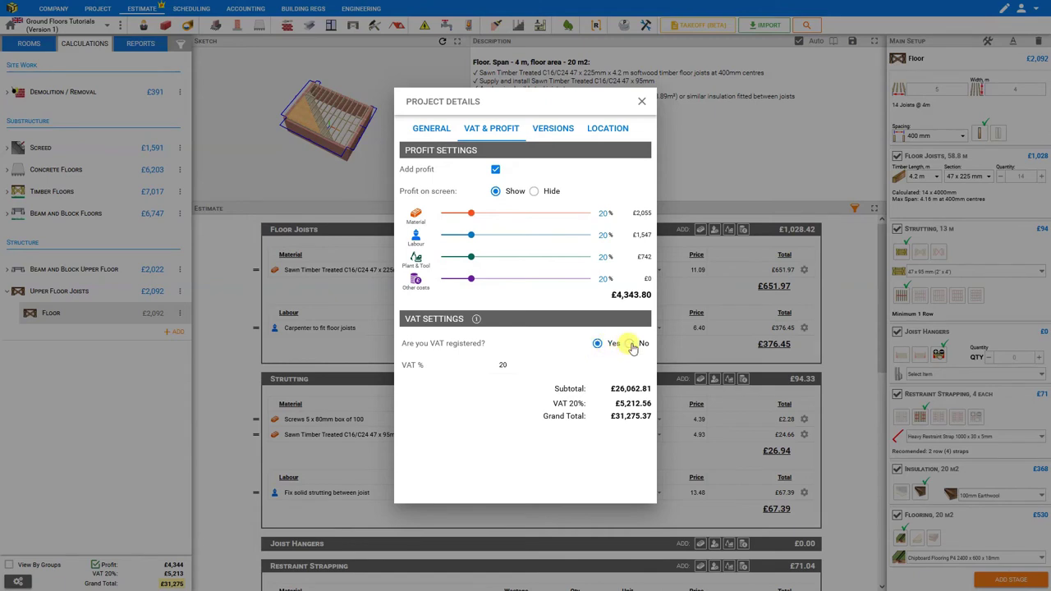
left_click(631, 345)
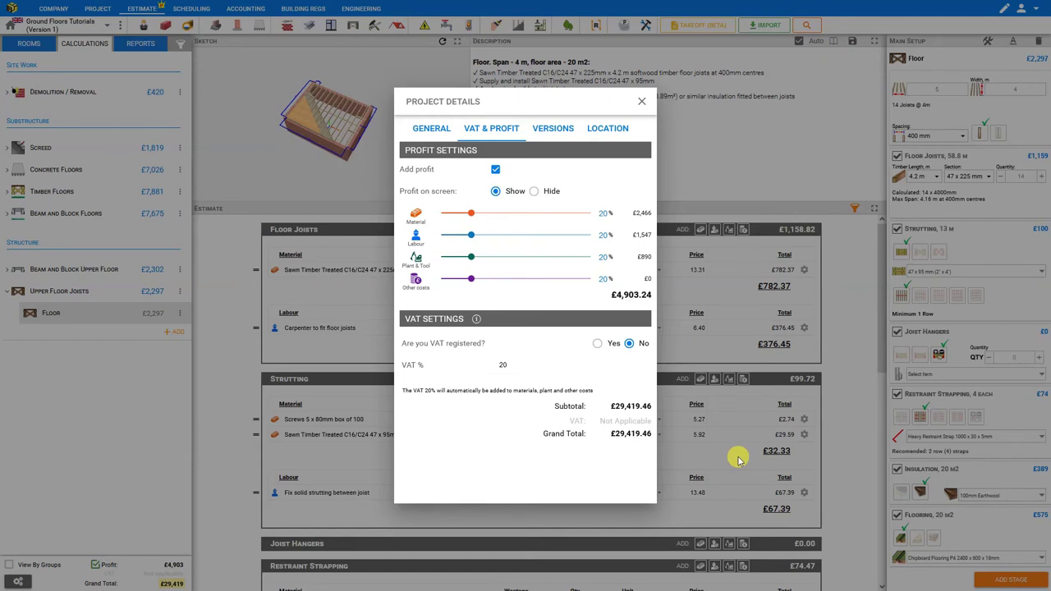
left_click(597, 344)
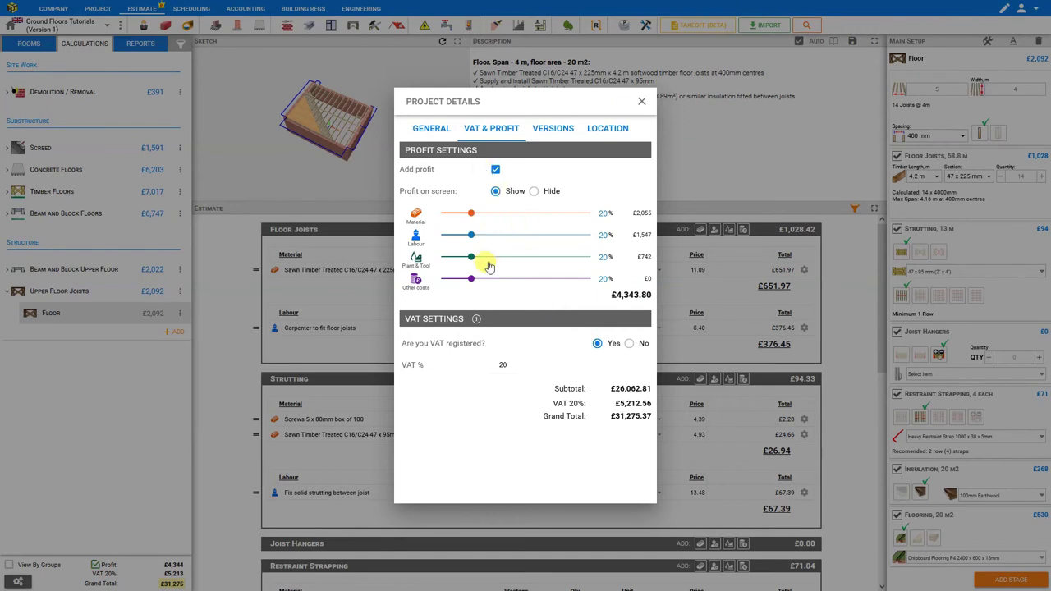
left_click(642, 101)
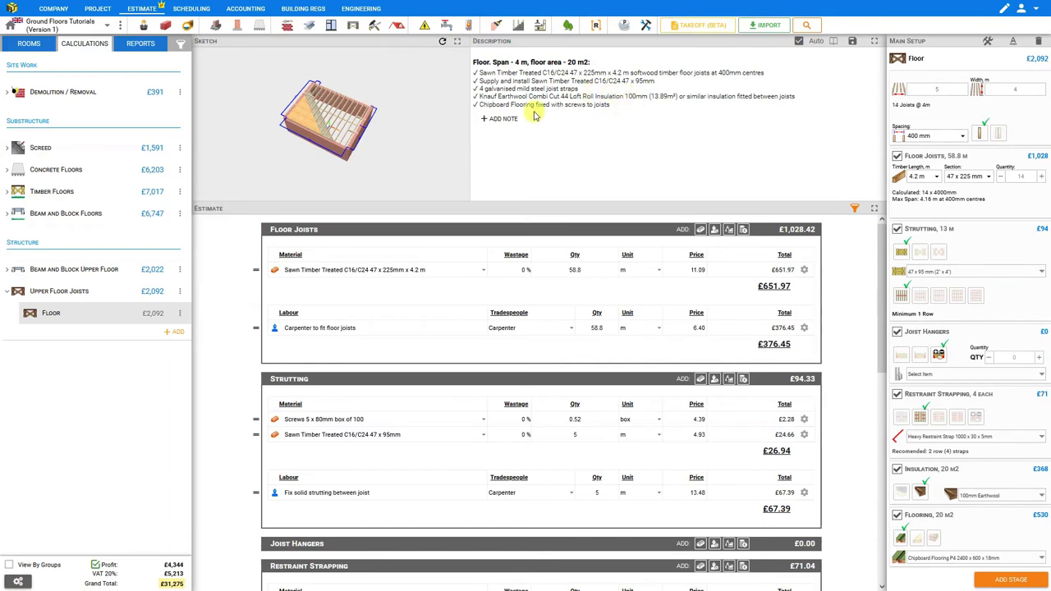
After trying the note and description editors, retitle the Floor stage 'Timber upper Floor'.
left_click(500, 119)
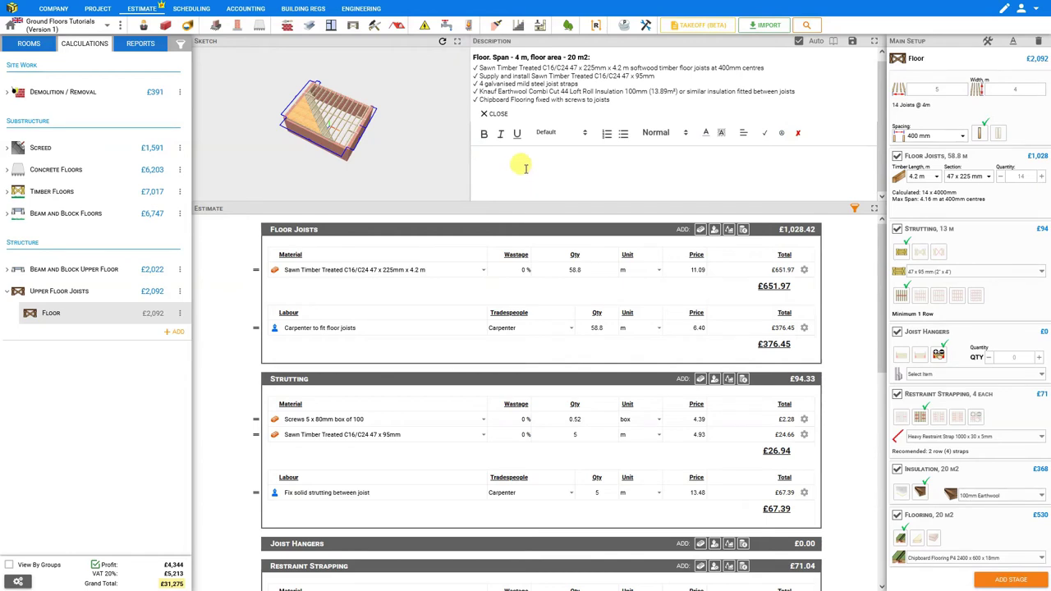
left_click(498, 113)
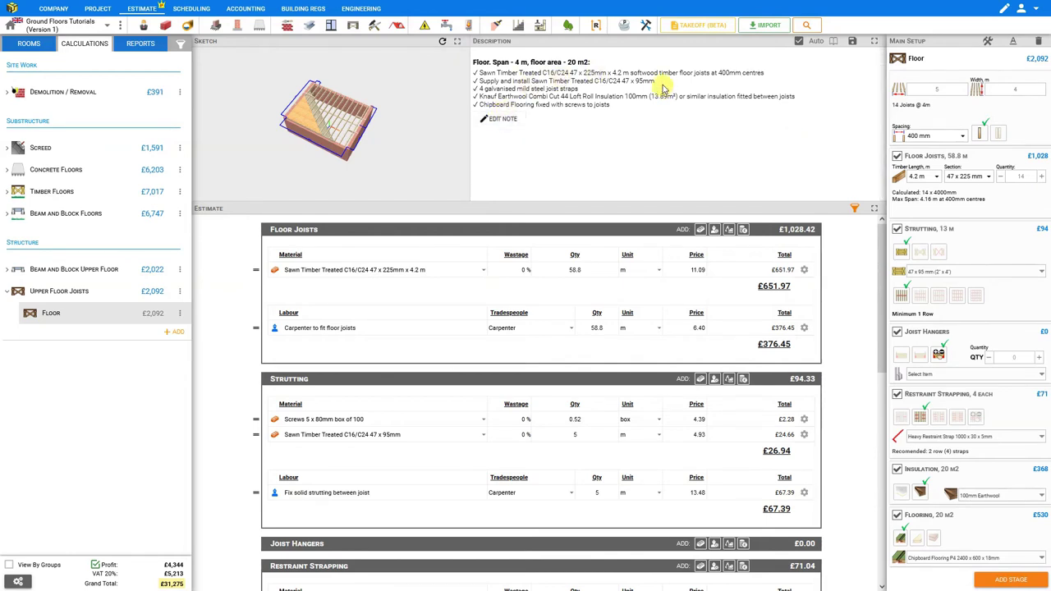
left_click(799, 42)
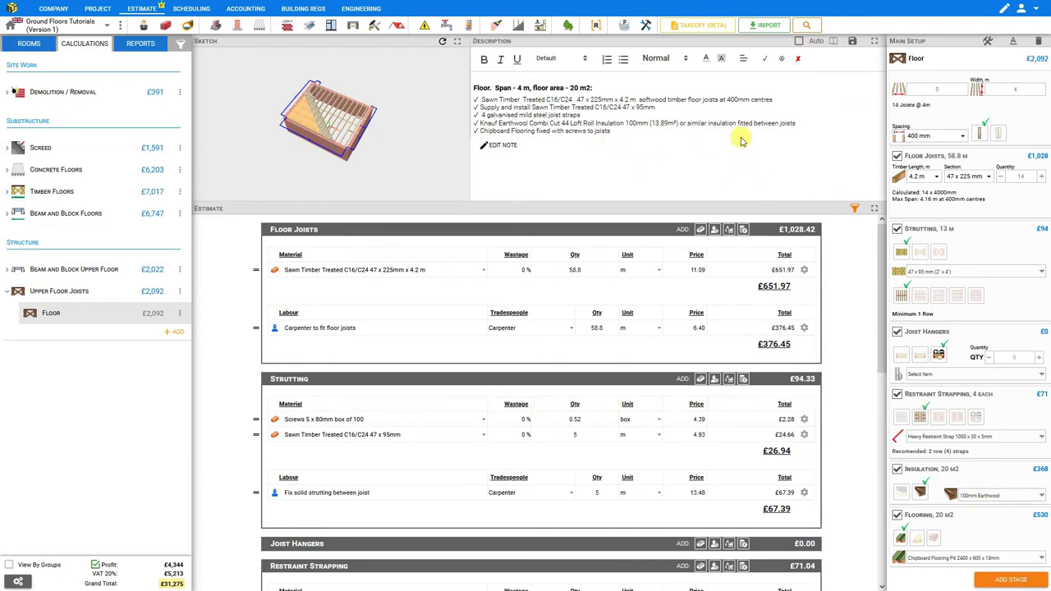
left_click(808, 96)
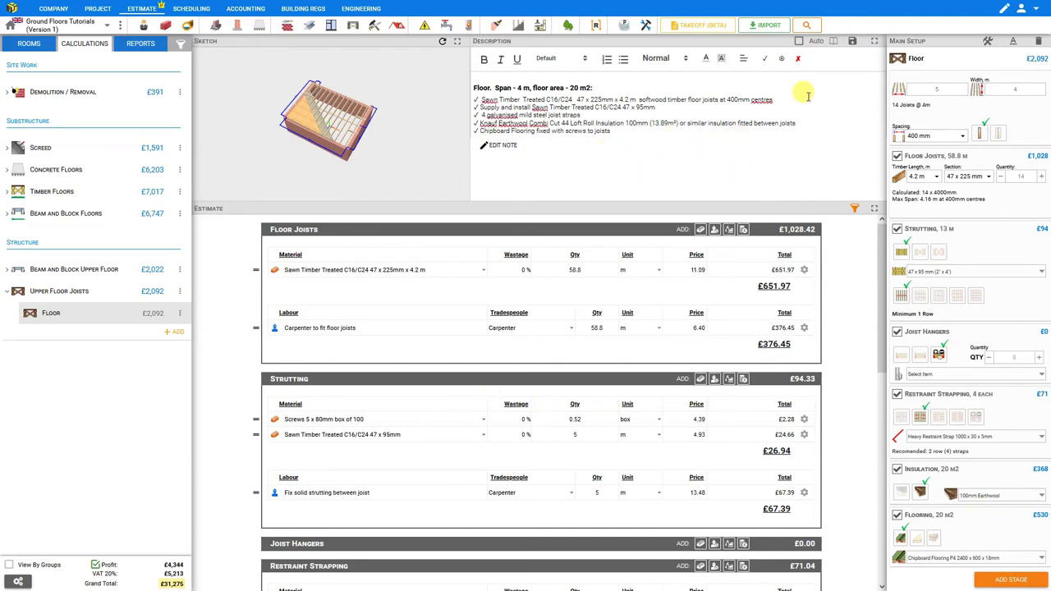
type("XXXXX")
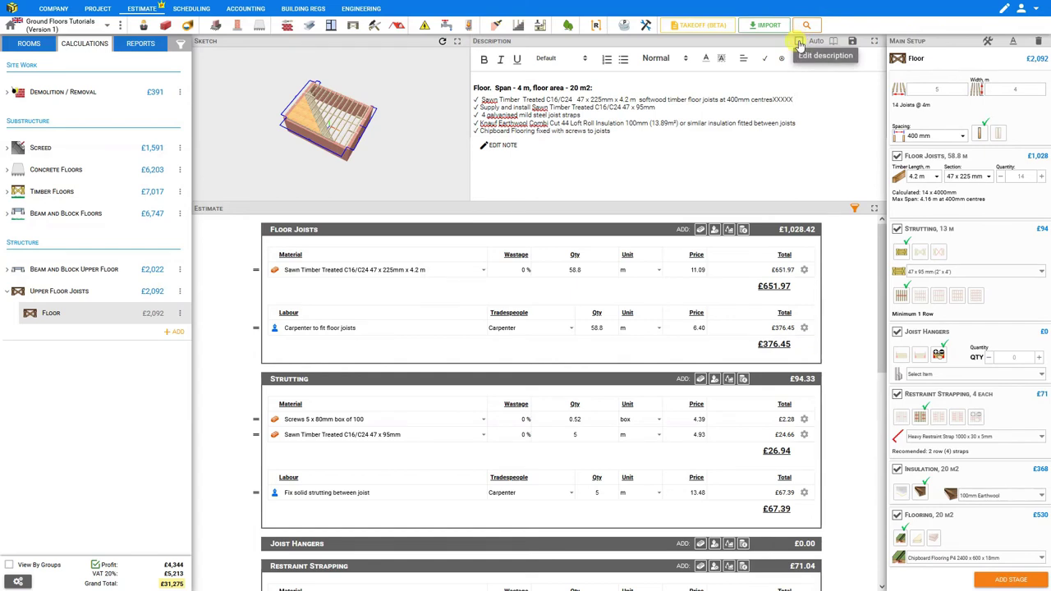
left_click(800, 43)
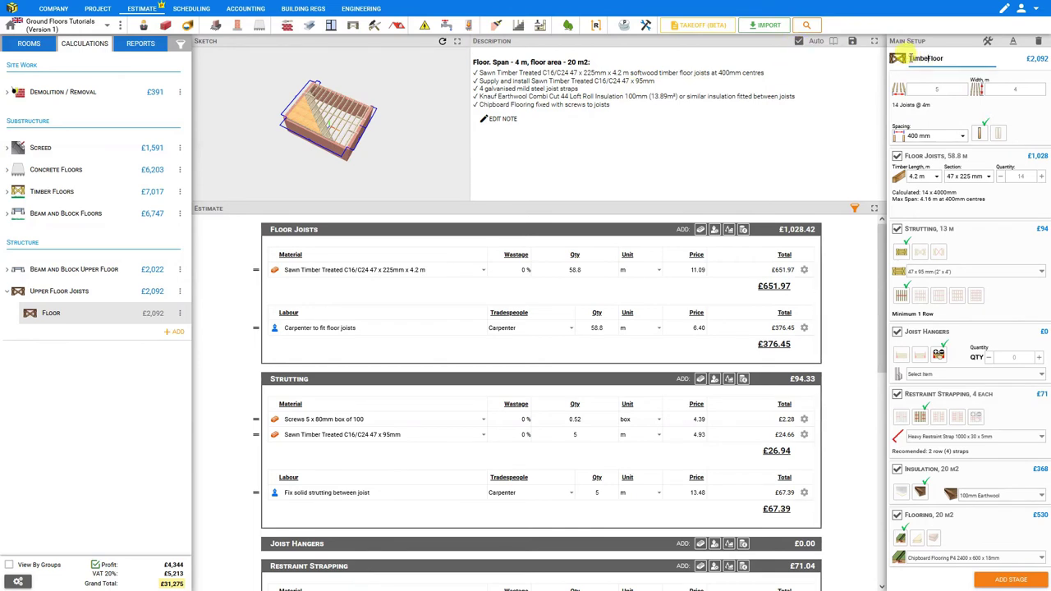
type("upper")
key("Return")
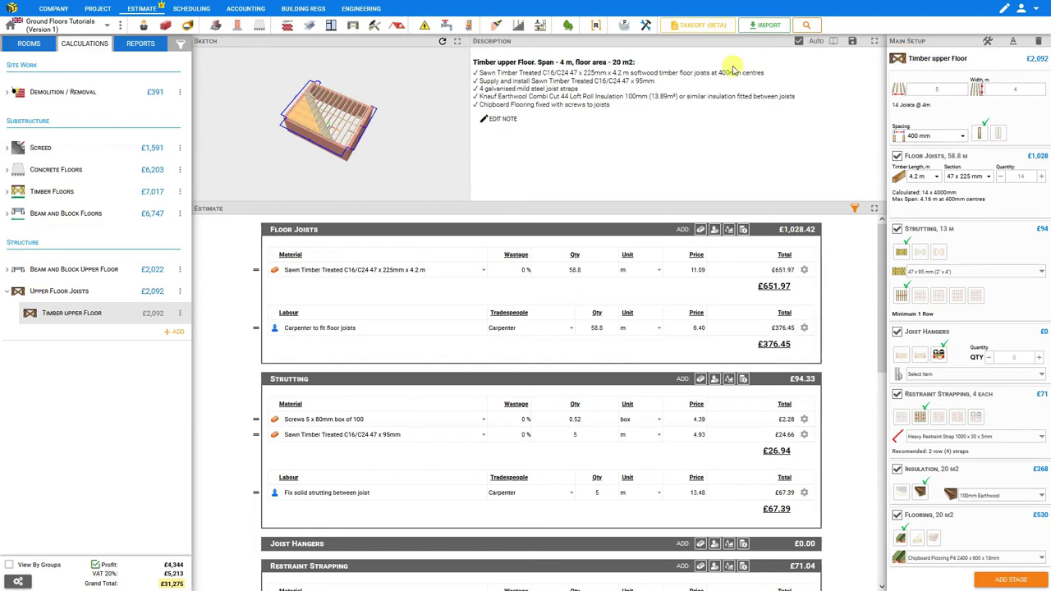
Open the project's Quote report and try section prices with cost category breakdowns.
left_click(128, 45)
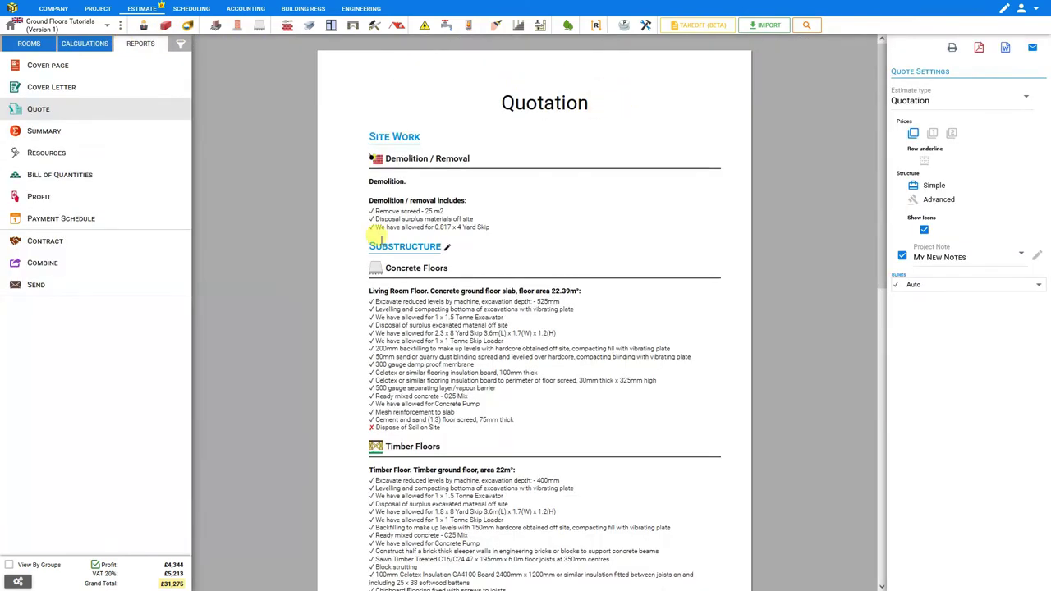
scroll(378, 238, "down", 6)
scroll(381, 245, "down", 2)
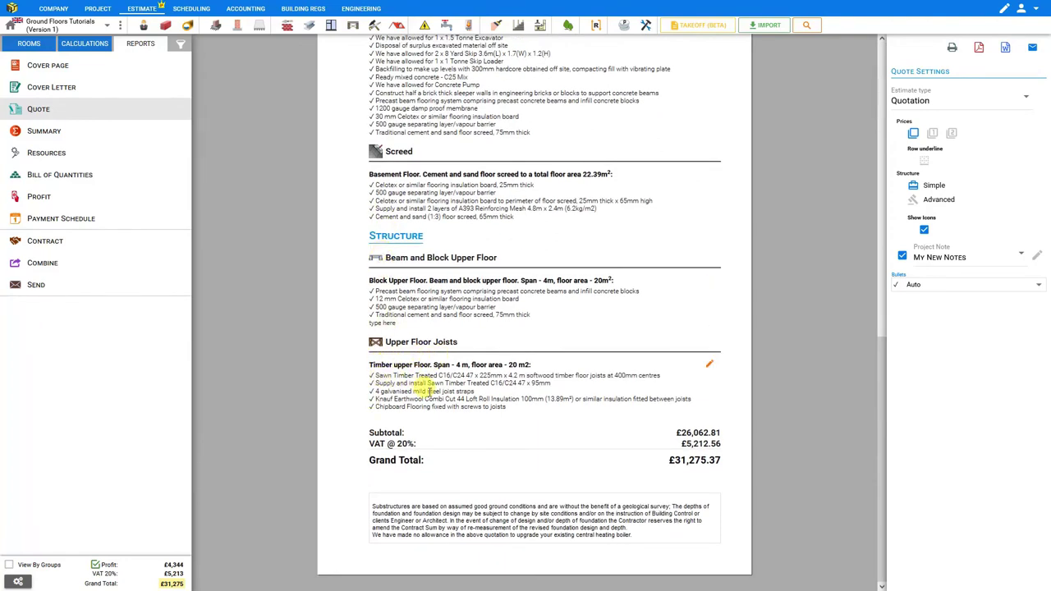
left_click(933, 134)
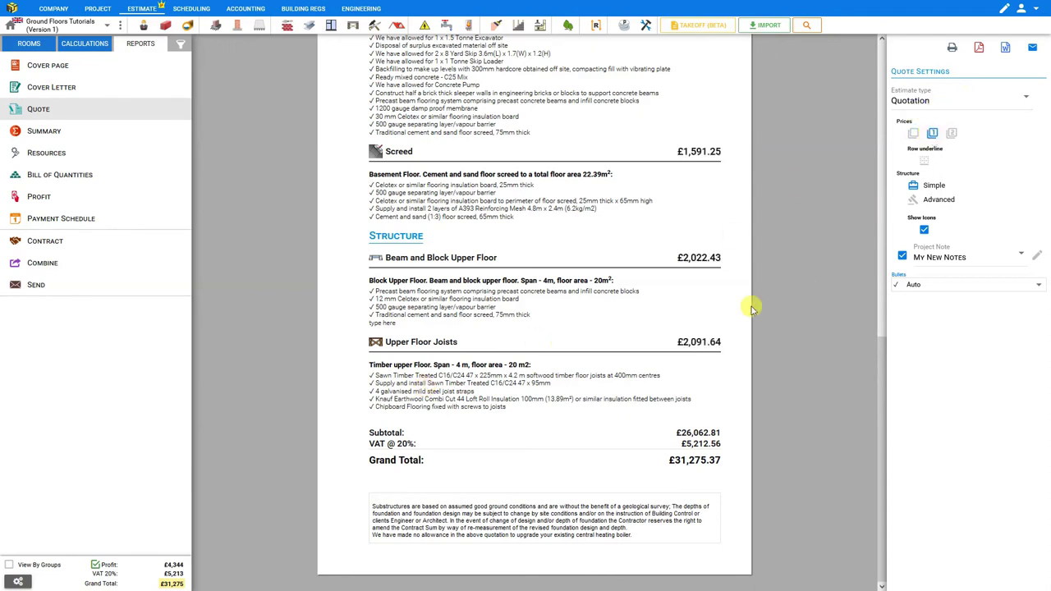
left_click(952, 134)
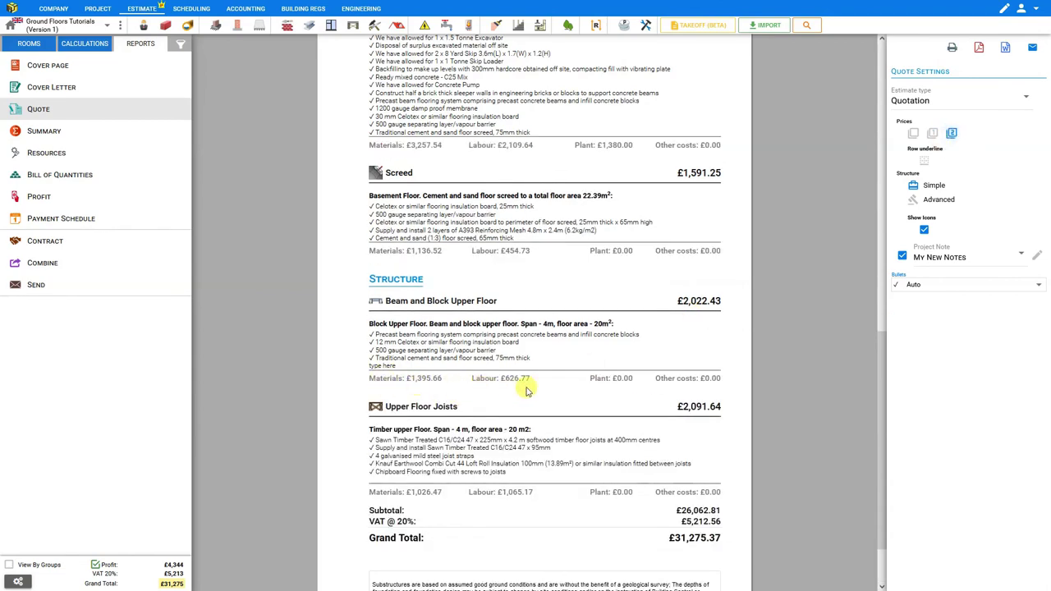
Try the Advanced structure with rows hidden, then return to Simple without section prices.
left_click(937, 200)
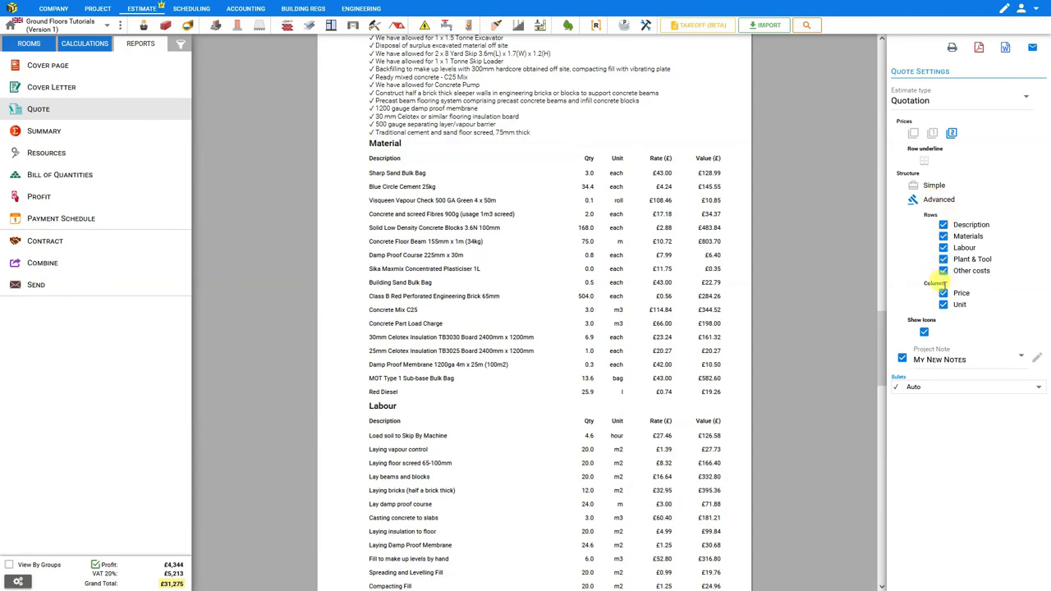
left_click(943, 224)
left_click(943, 236)
left_click(943, 247)
left_click(943, 259)
left_click(944, 270)
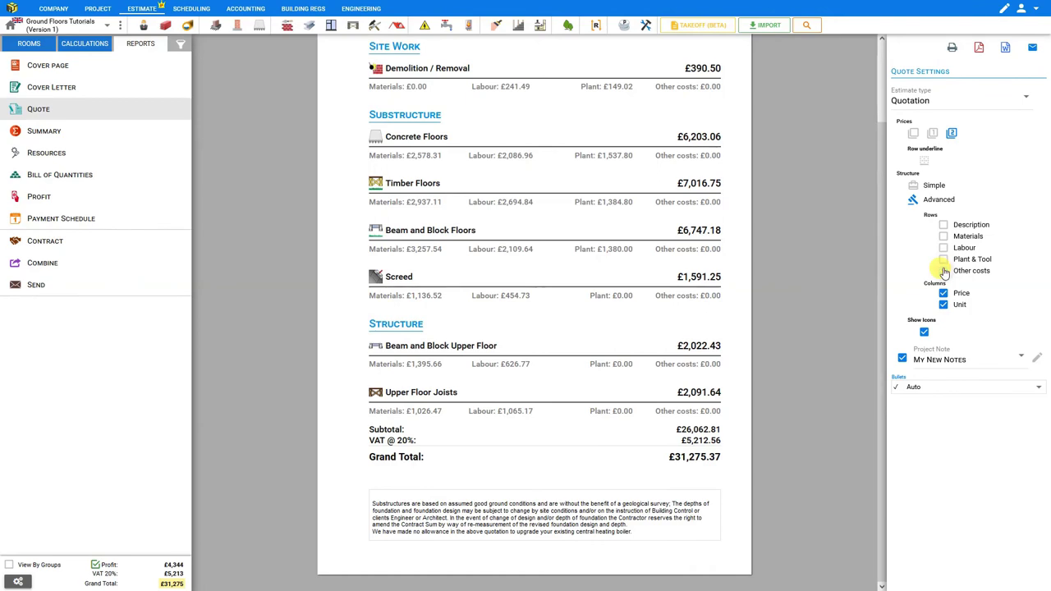
left_click(933, 187)
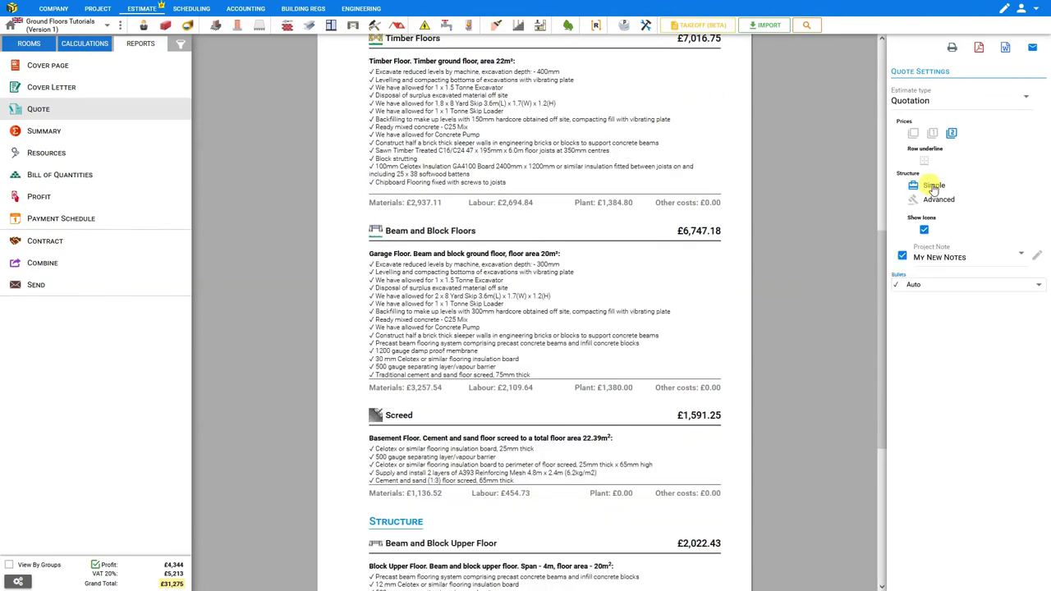
left_click(913, 133)
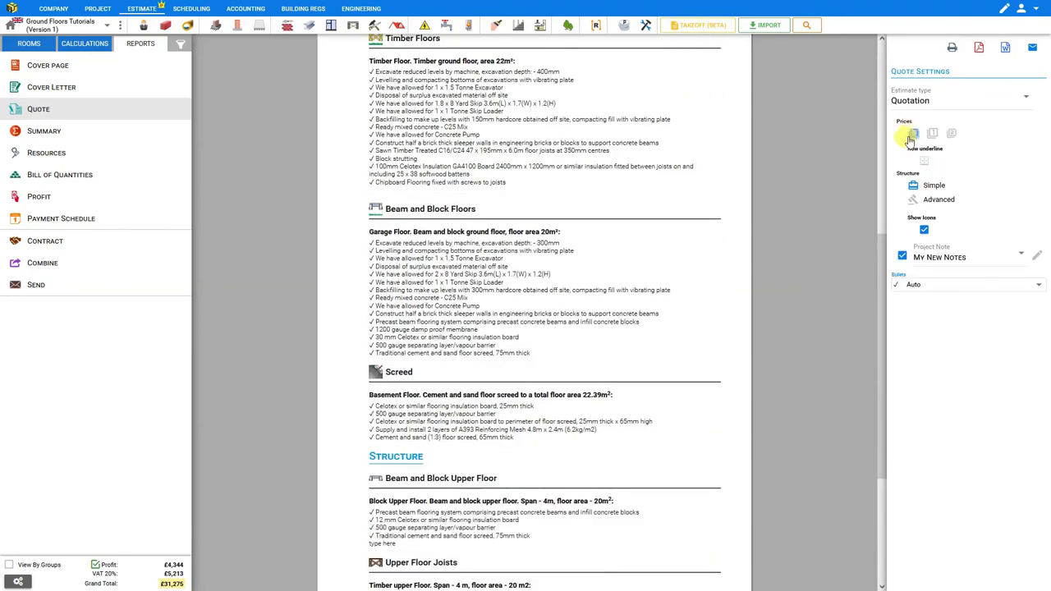
scroll(770, 243, "down", 3)
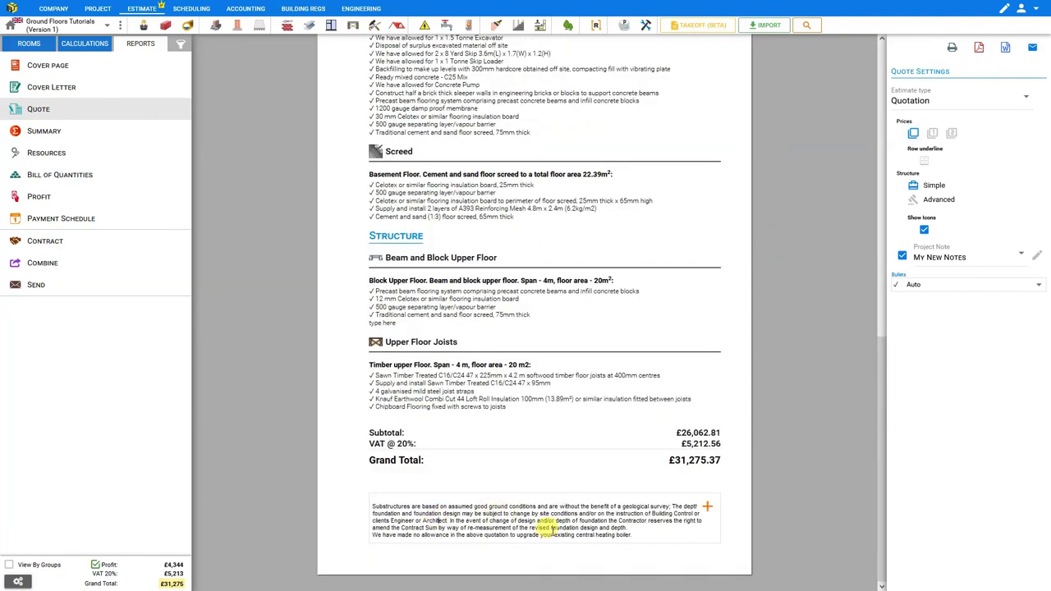
Add the Finishes note 'All new internal surfaces to receive a smooth plaster finish.' to the quote.
left_click(711, 509)
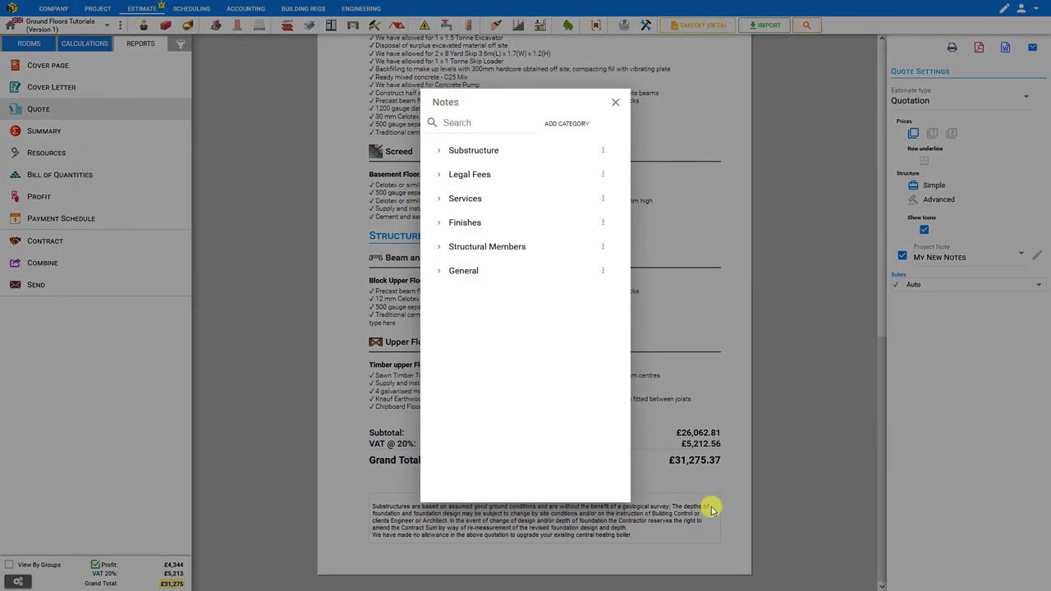
left_click(603, 222)
left_click(487, 222)
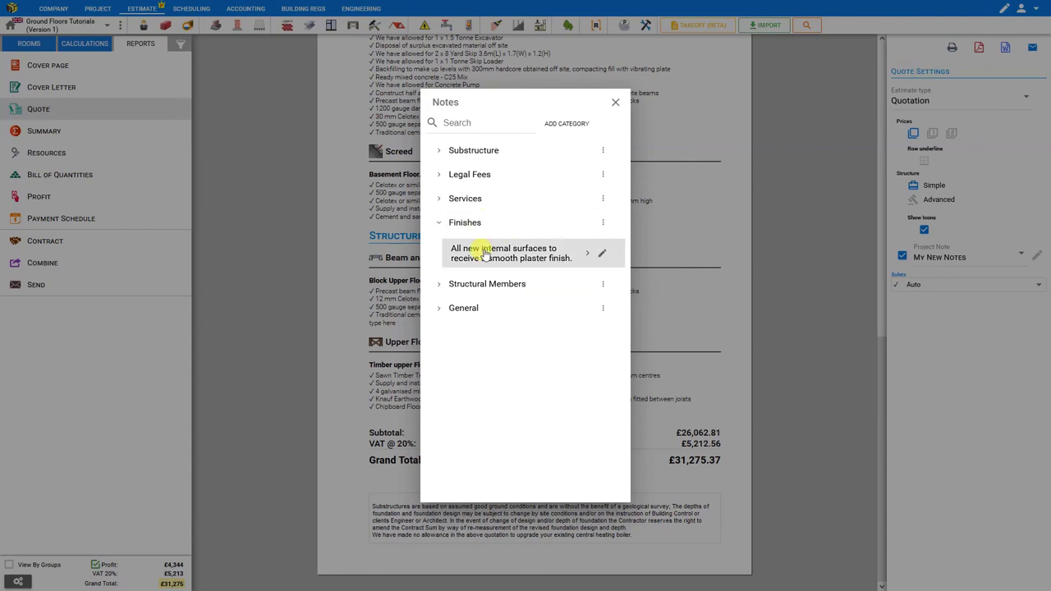
left_click(601, 252)
left_click(598, 287)
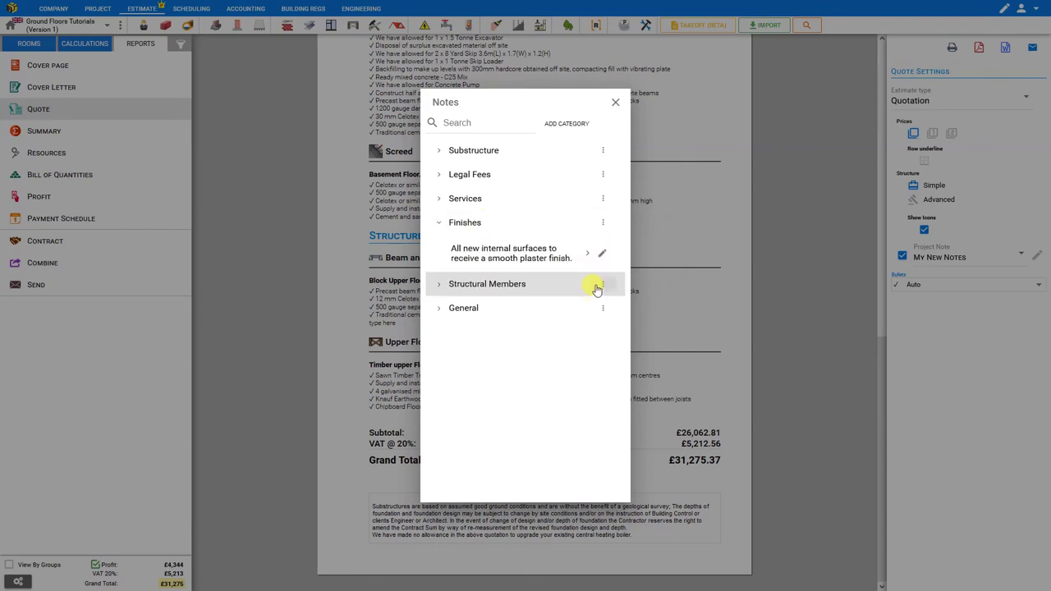
left_click_drag(477, 256, 540, 542)
Open a new Mail message with the quotation attached as a PDF report.
scroll(553, 504, "up", 1)
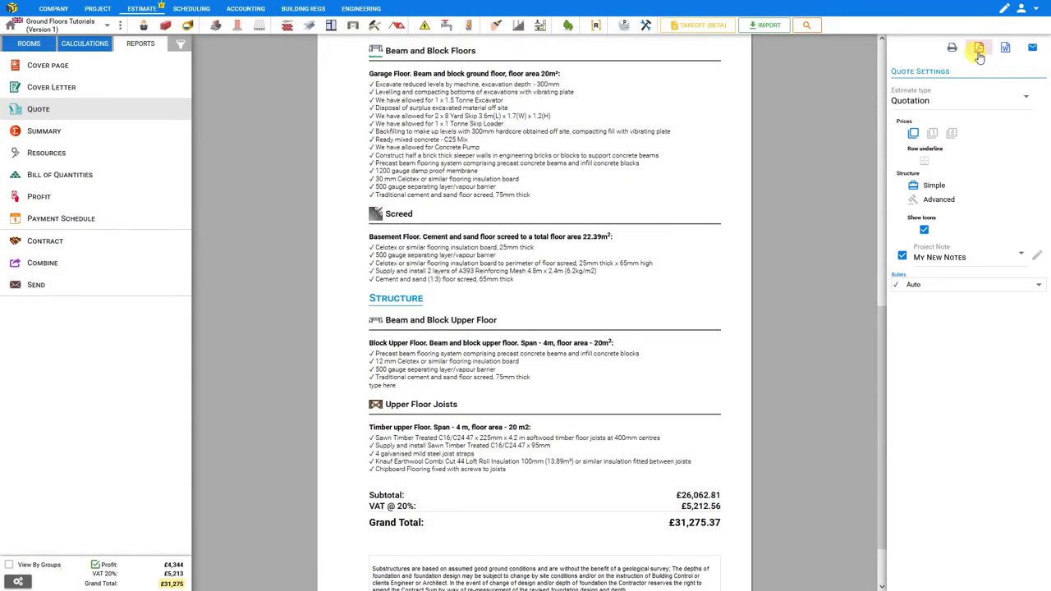
left_click(1032, 51)
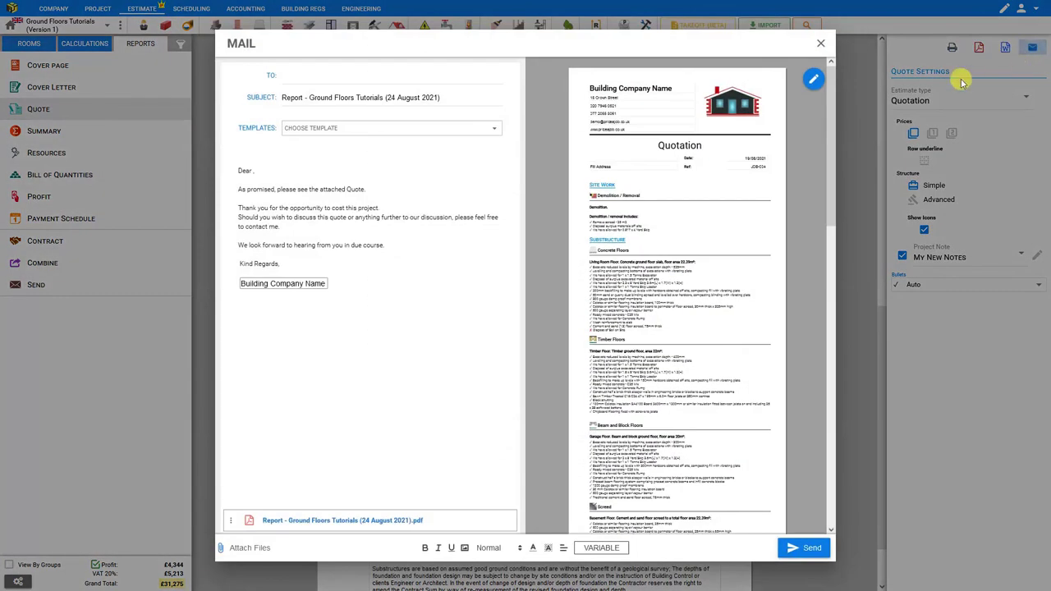